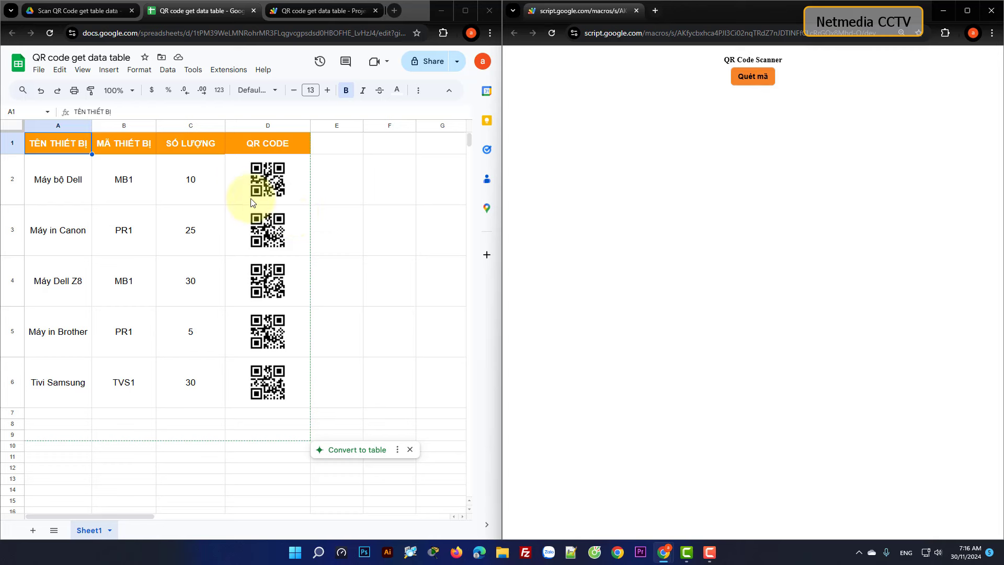
Test the web app scanner with the MB1 codes in B2 and B4, then create a blank spreadsheet.
click(126, 187)
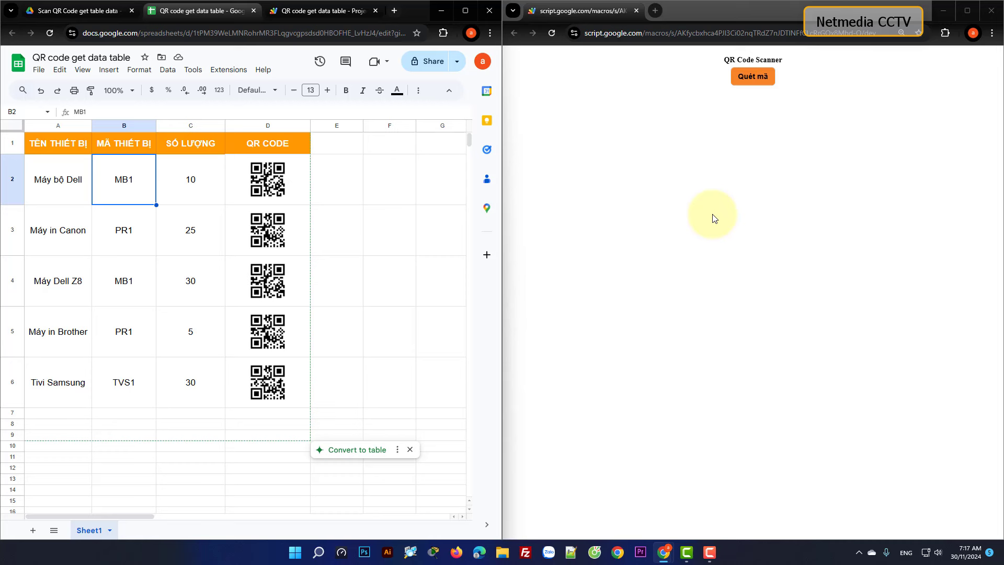
click(653, 191)
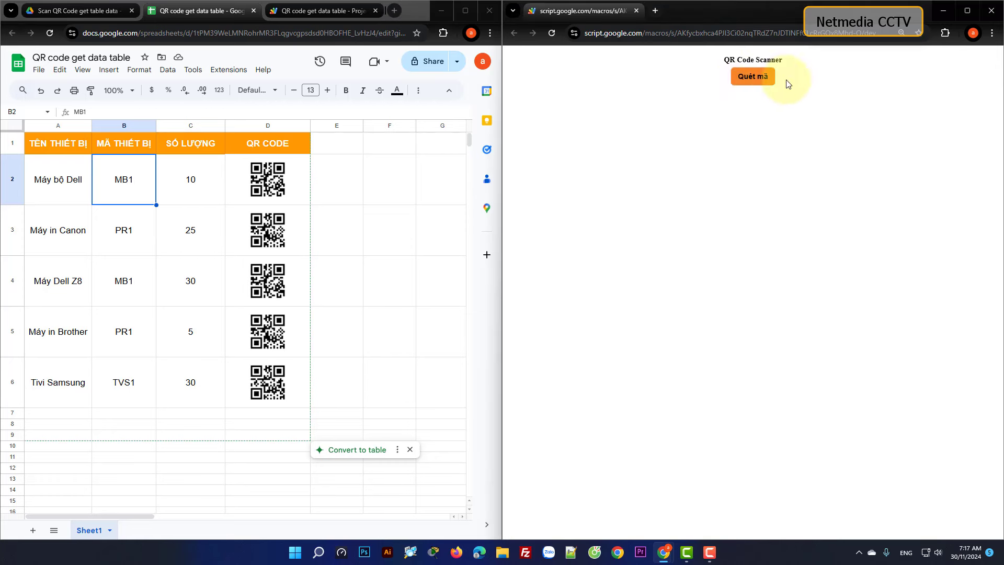
click(750, 84)
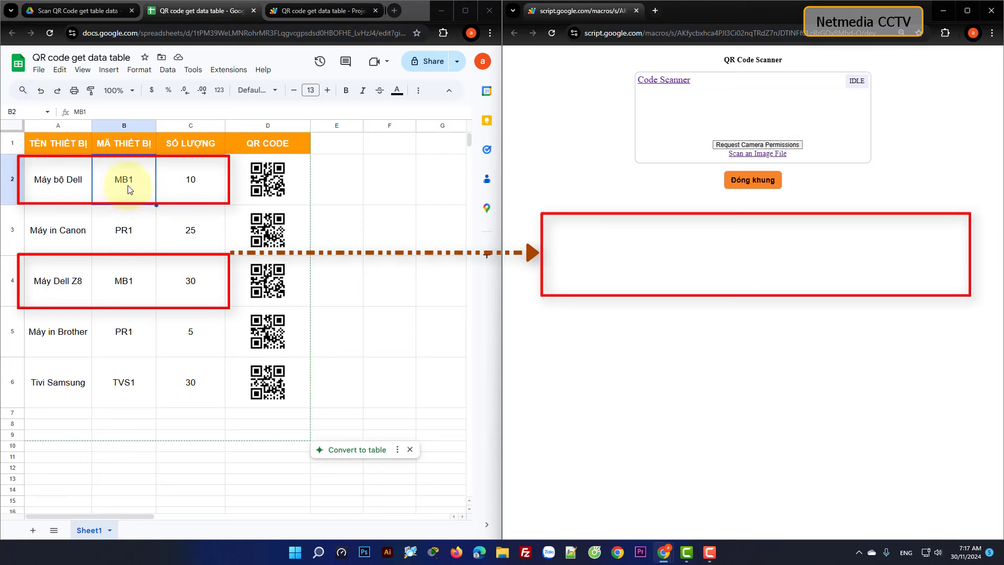
click(125, 274)
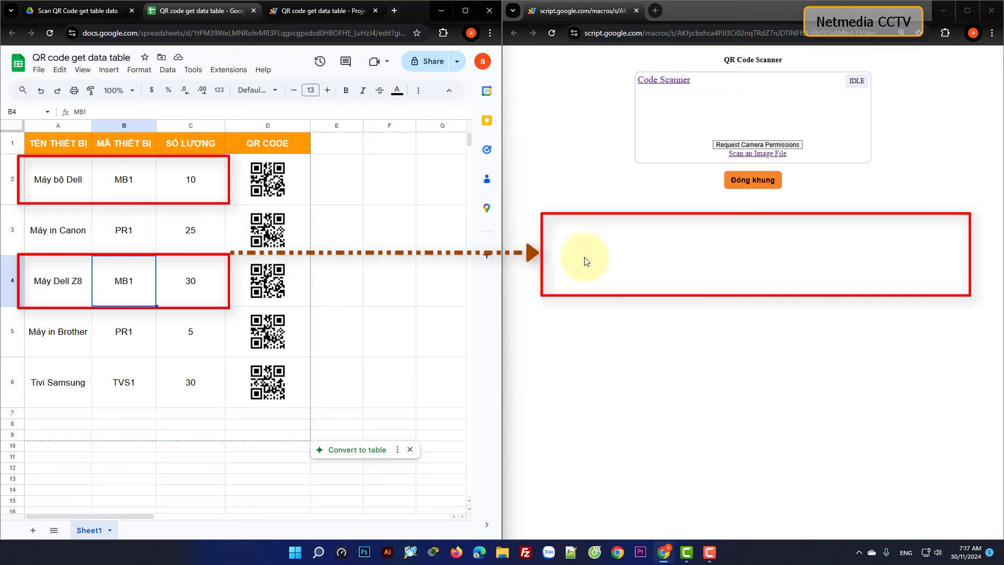
click(601, 262)
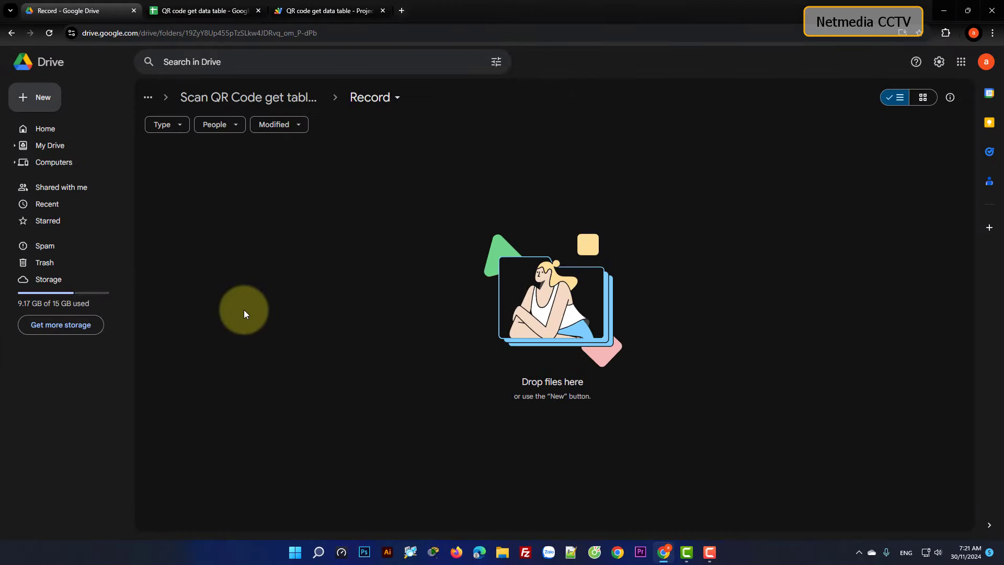
click(40, 96)
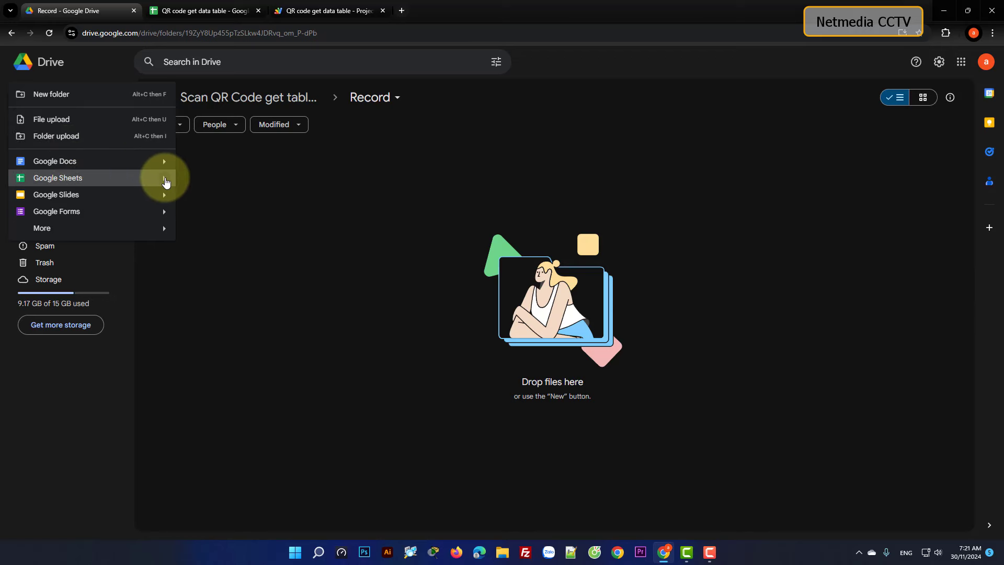
mouse_move(58, 177)
click(203, 182)
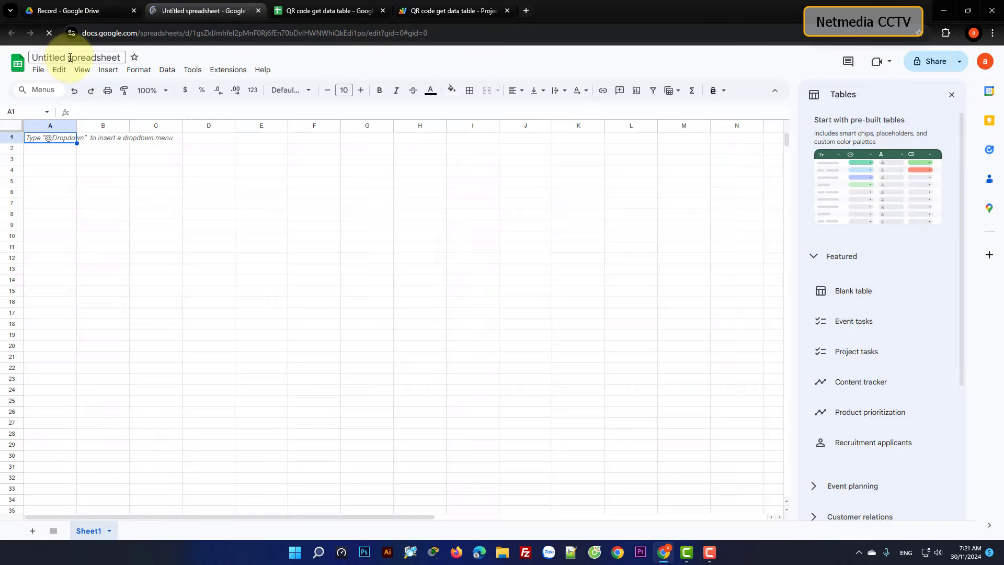
Rename the new spreadsheet to 'Qr code scaner'.
click(71, 57)
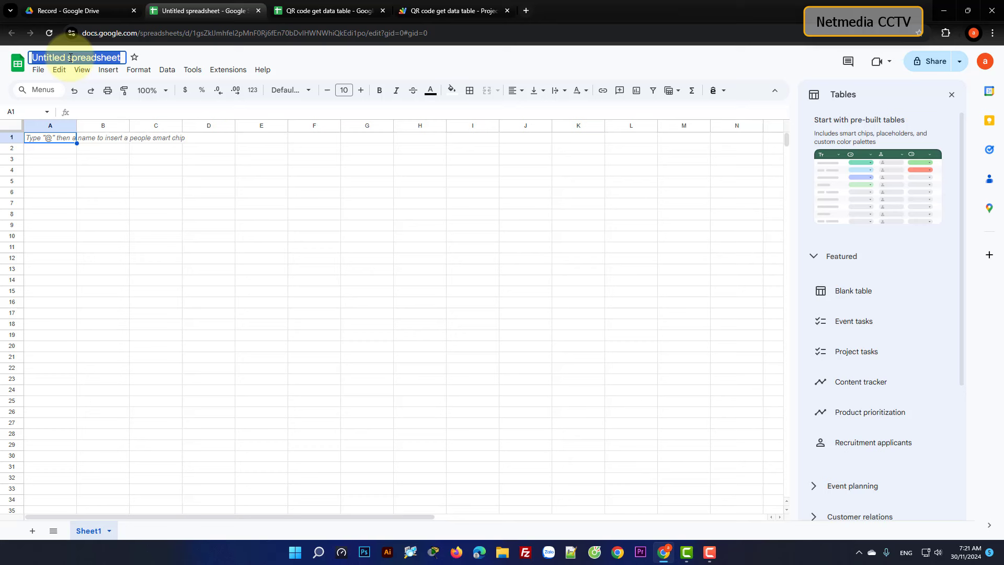
text(Qr )
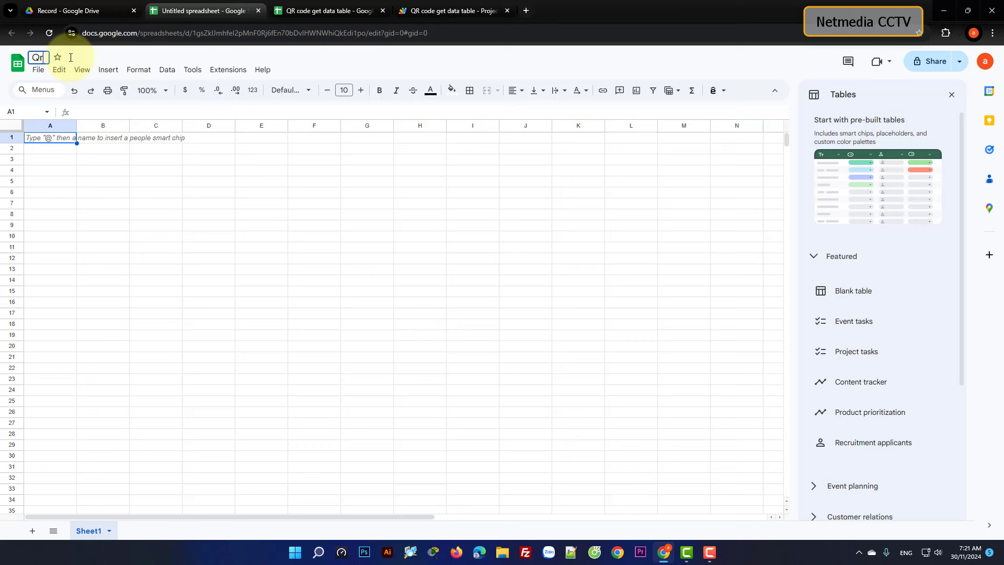
text(code scan)
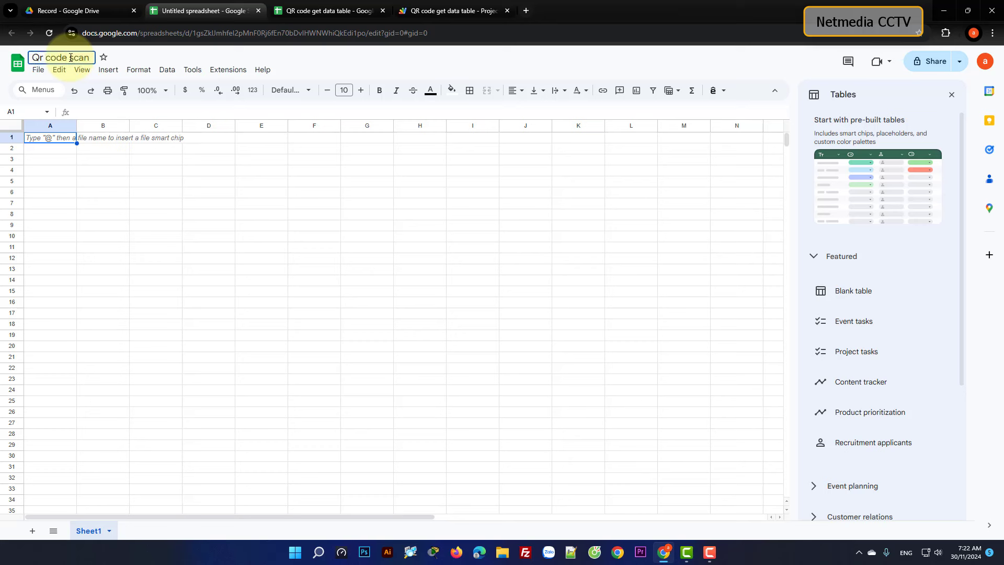
text(er)
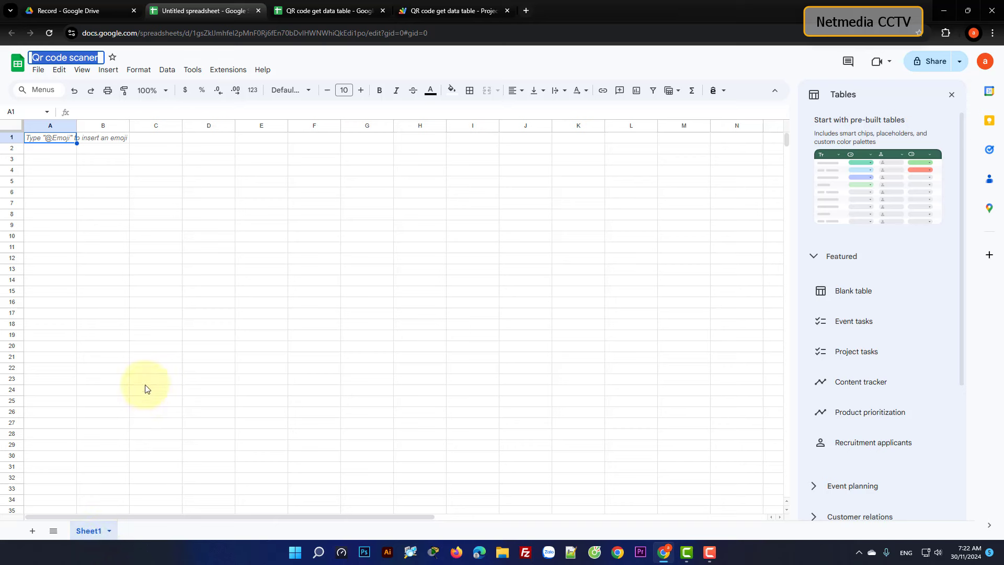
click(147, 380)
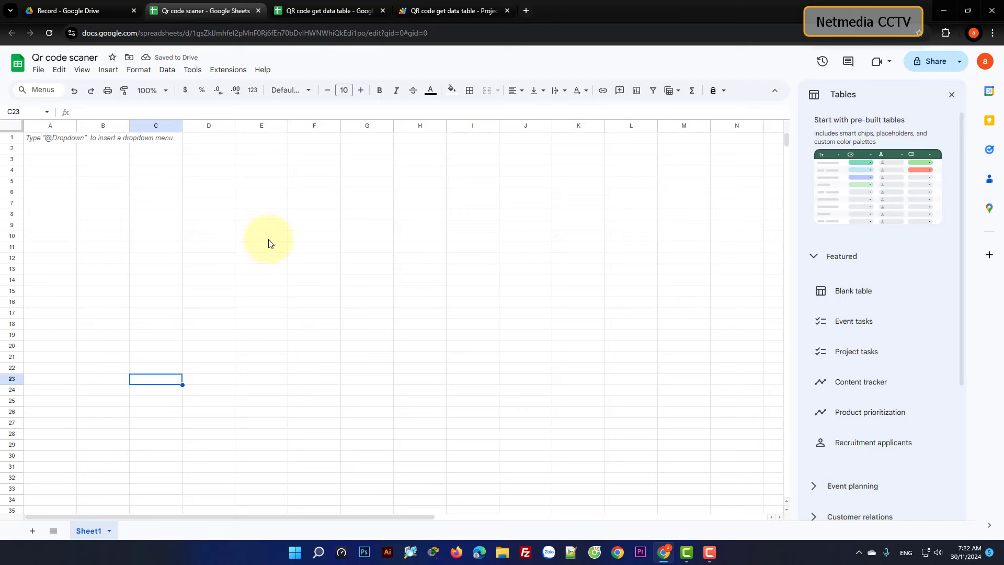
Copy the device table A1:C6 from QR code get data table into A1 and widen column A.
click(334, 11)
mouse_move(58, 143)
mouse_down()
mouse_move(211, 152)
mouse_move(208, 404)
mouse_up()
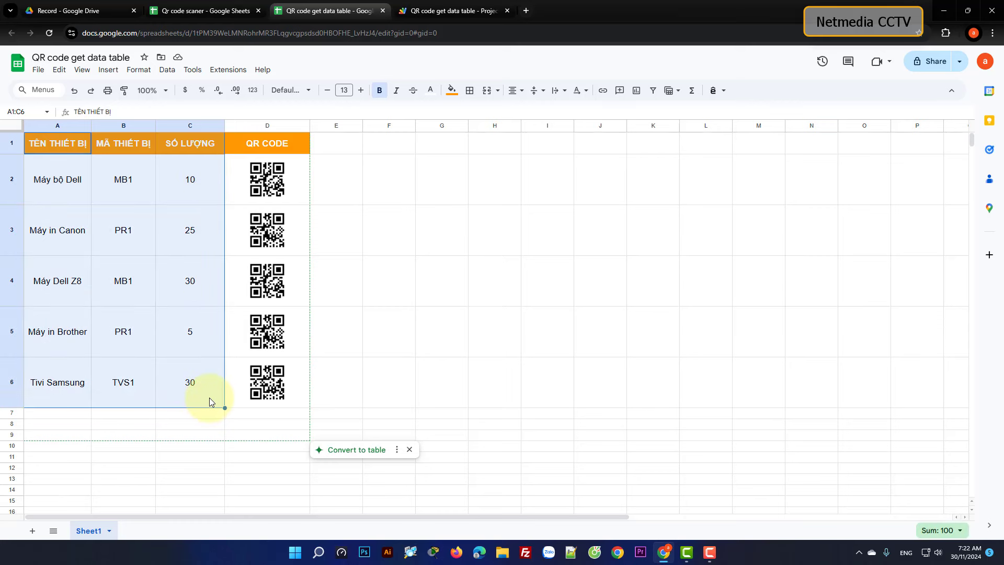
right_click(209, 397)
click(245, 198)
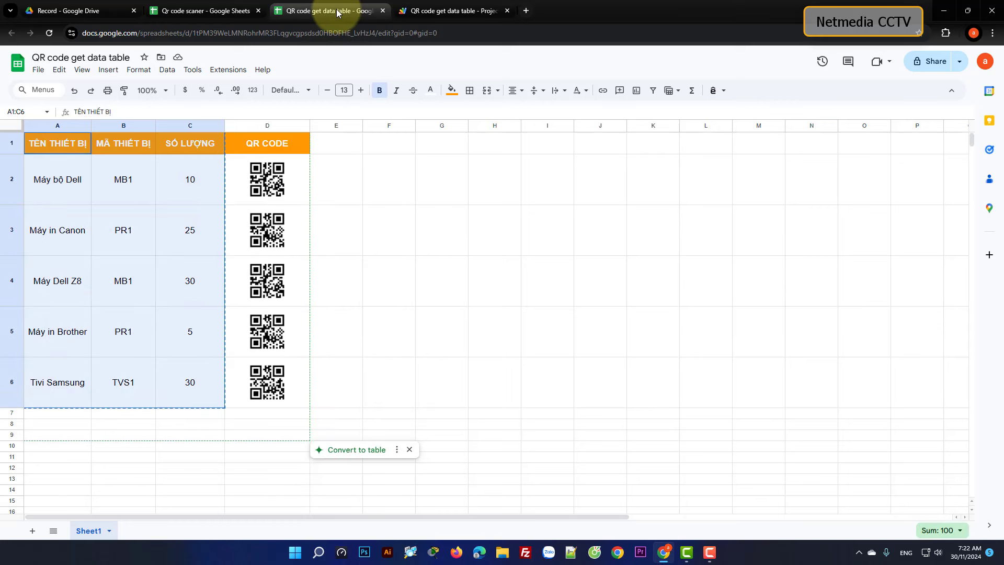
click(201, 11)
click(37, 139)
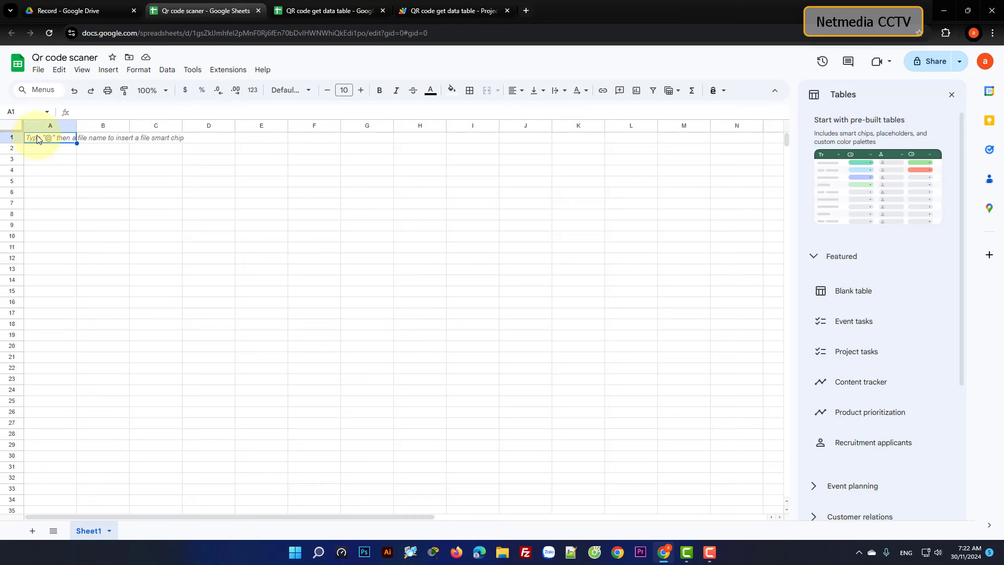
key(ctrl+v)
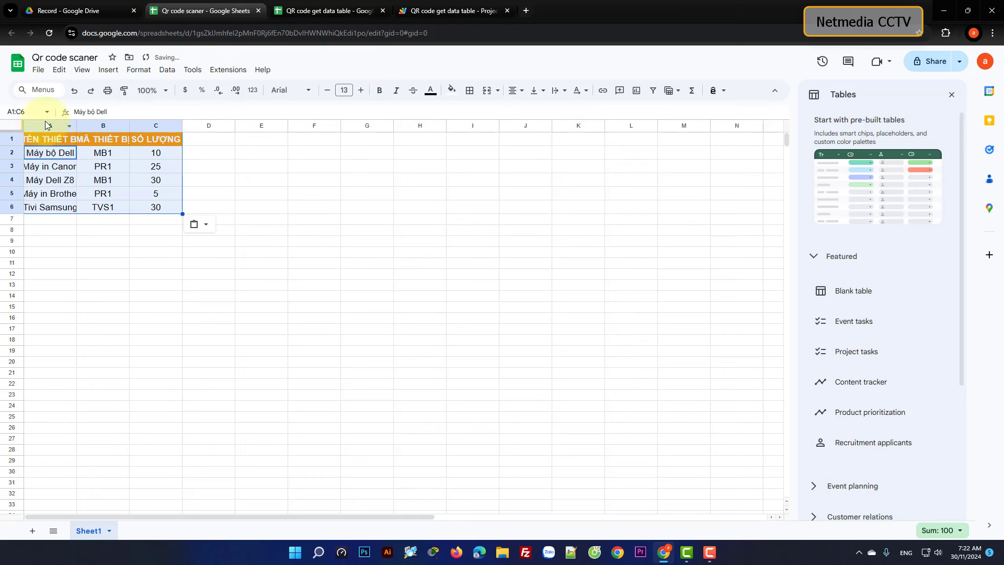
click(155, 307)
drag(77, 126, 260, 125)
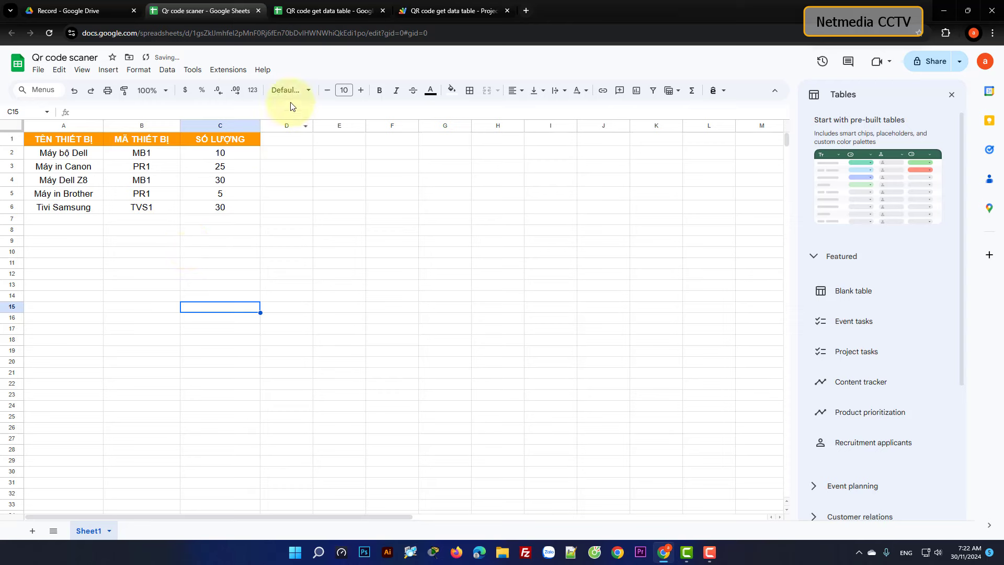
click(315, 9)
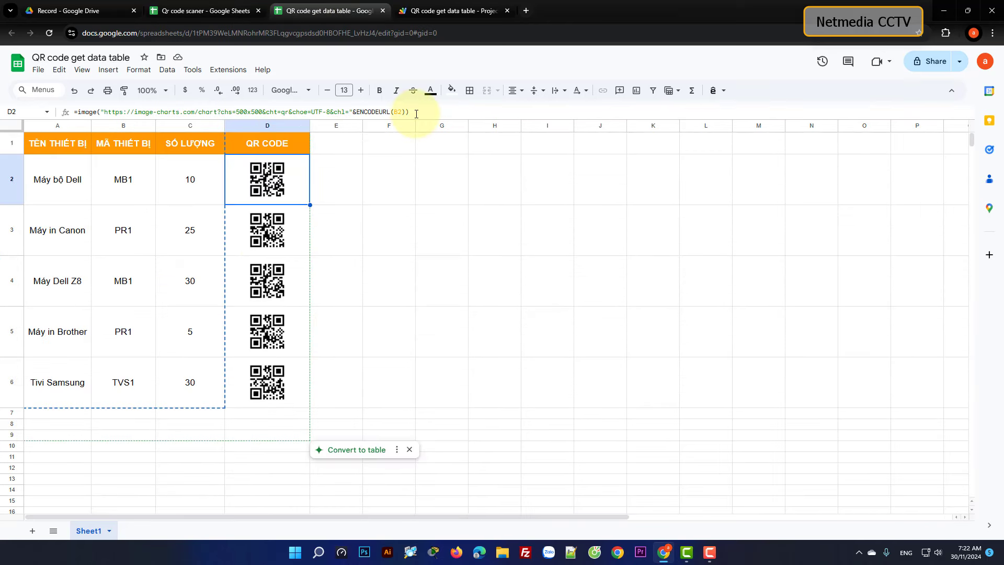
Paste the QR IMAGE formula into D2 and allow it to fetch external data.
drag(413, 112, 86, 111)
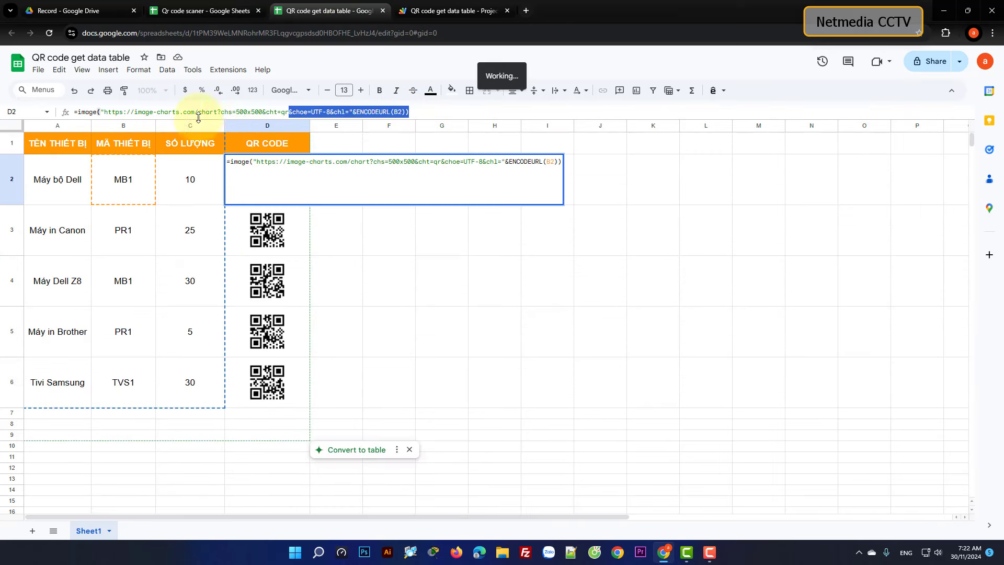
right_click(87, 111)
click(127, 163)
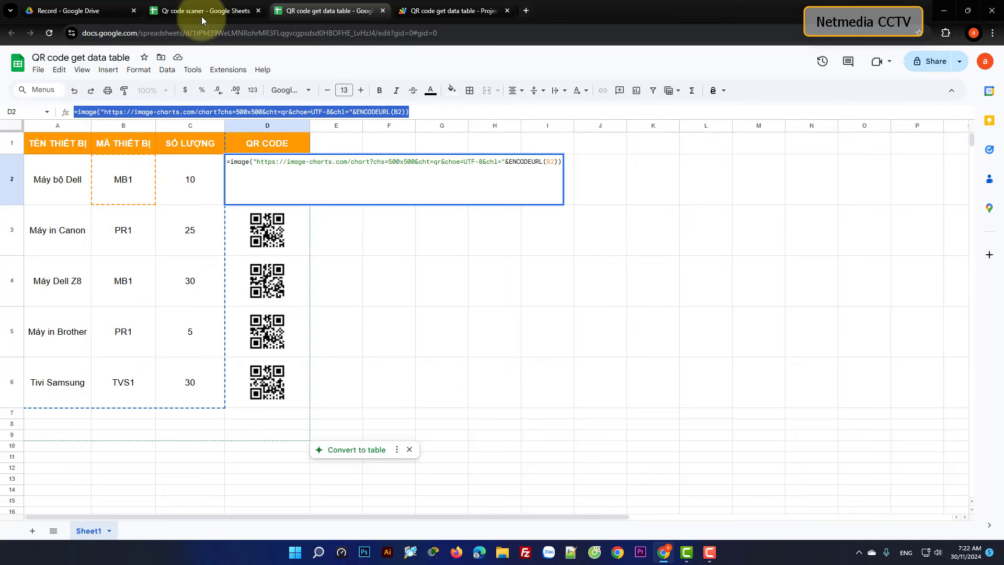
click(202, 11)
click(287, 154)
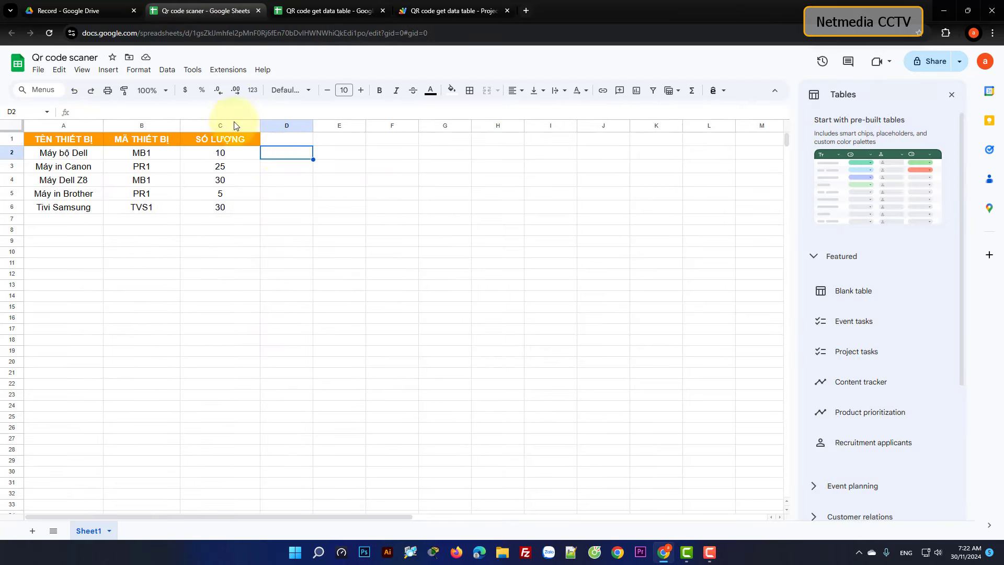
click(215, 112)
key(ctrl+v)
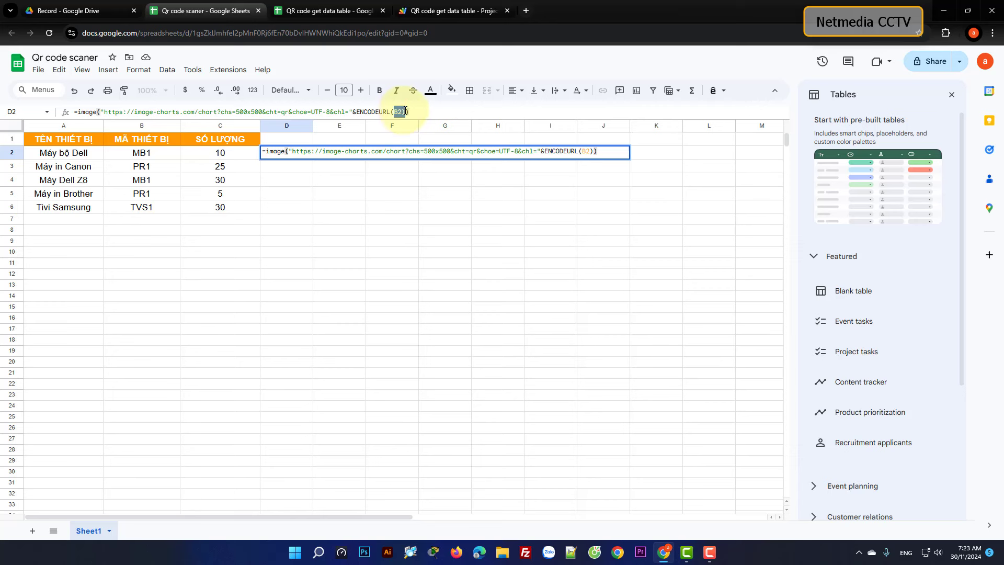
key(Return)
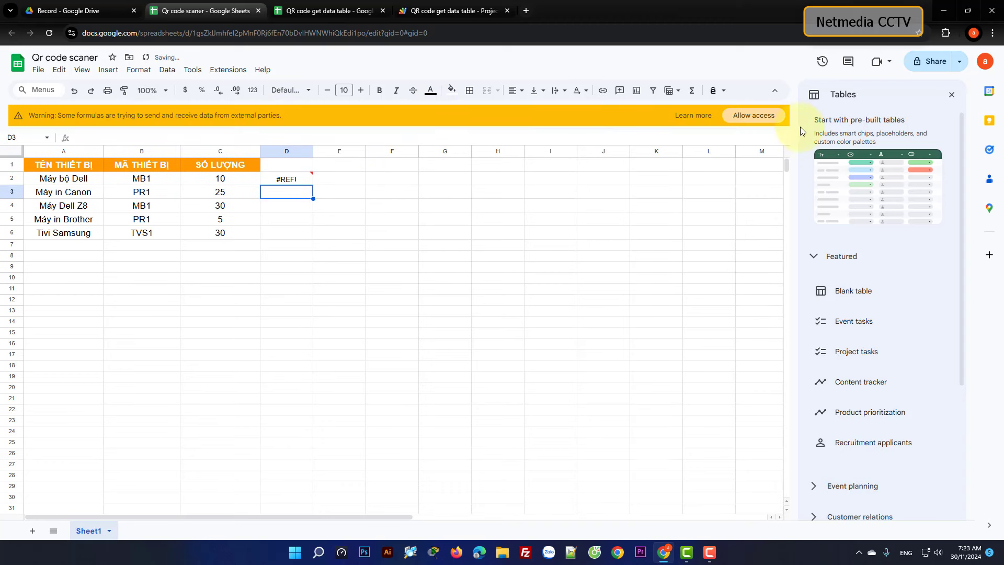
click(754, 124)
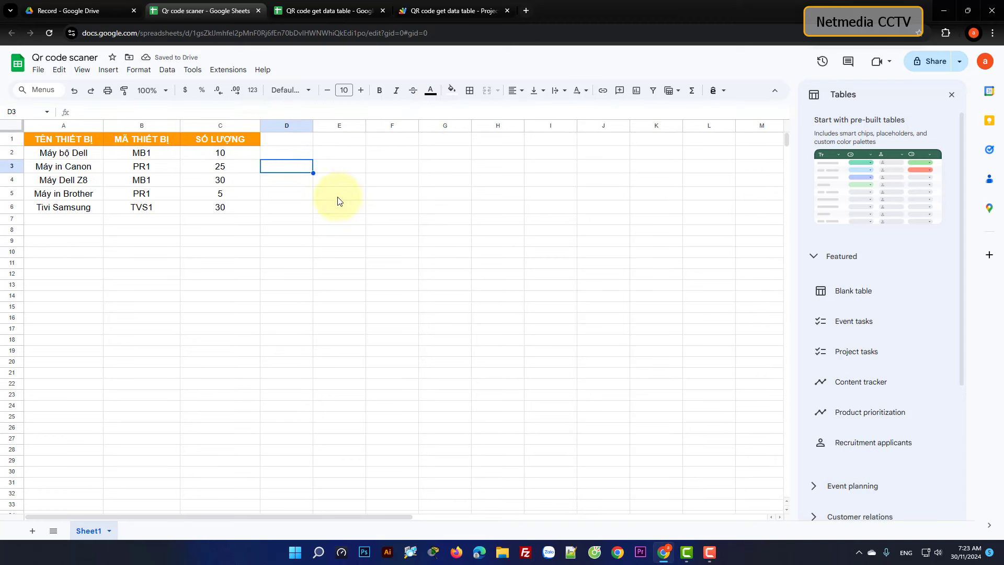
Widen column D, fill the QR formula down to D6, and select rows 2–6.
drag(312, 127, 331, 127)
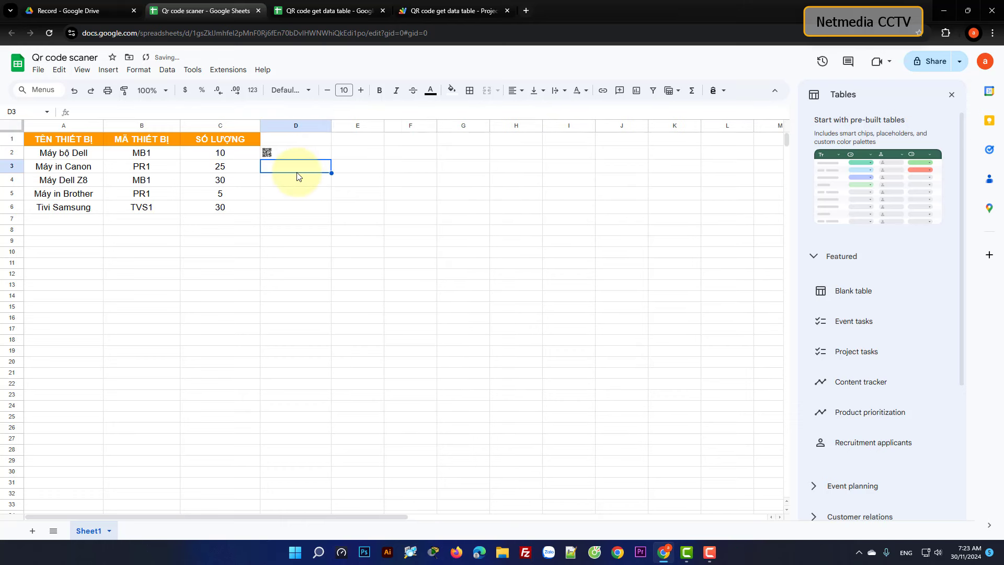
click(295, 153)
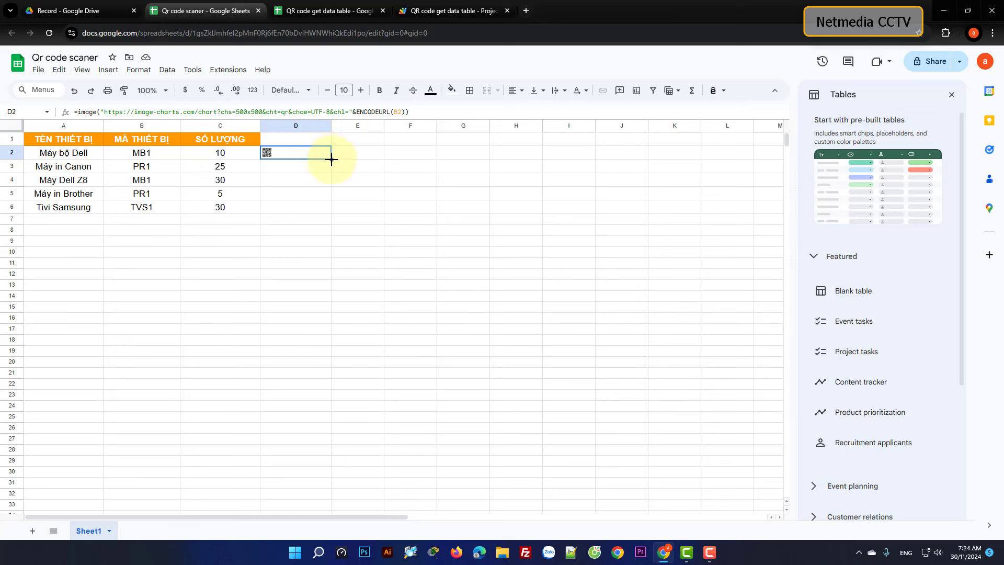
drag(331, 159, 327, 206)
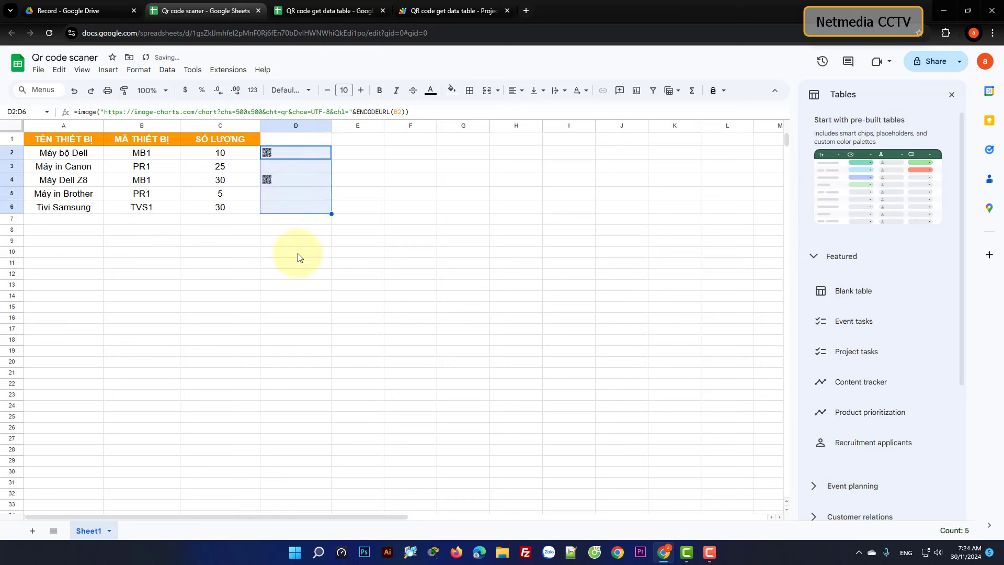
click(290, 168)
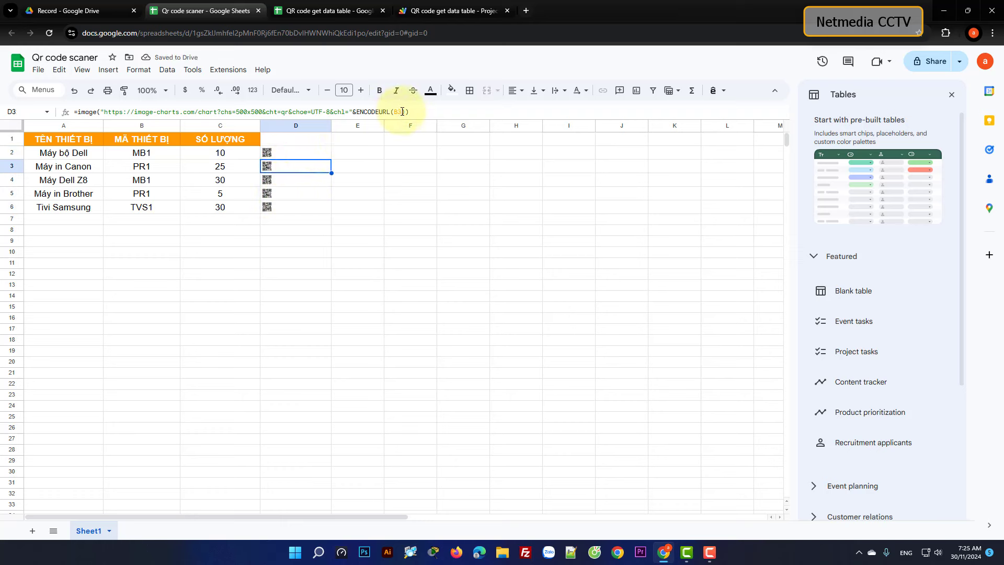
click(218, 262)
drag(12, 152, 14, 238)
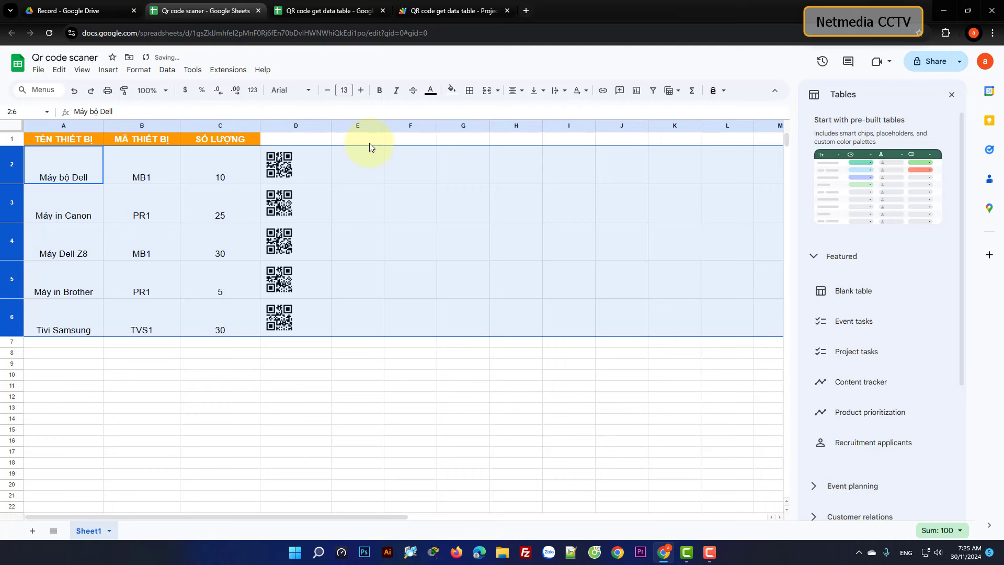
Vertically centre rows 2–6 with middle alignment.
click(534, 90)
click(531, 108)
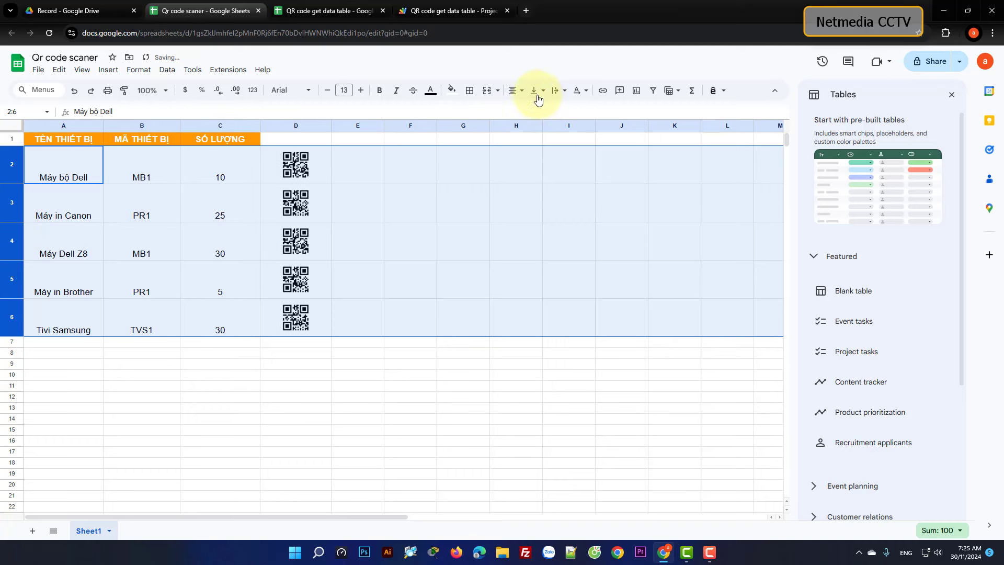
click(410, 317)
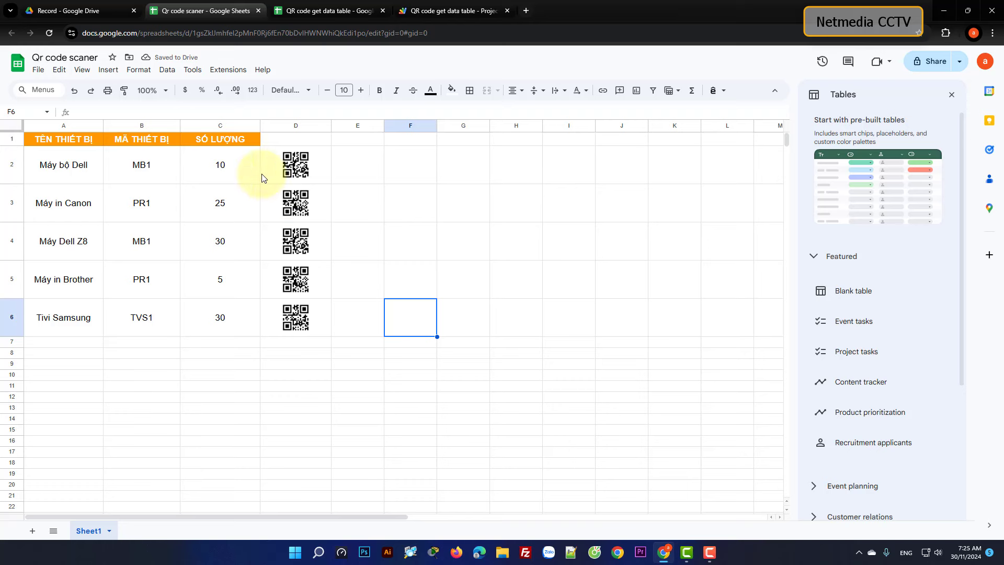
Paint-format C1's orange header style onto the QR header in D1.
click(279, 140)
click(220, 140)
click(124, 90)
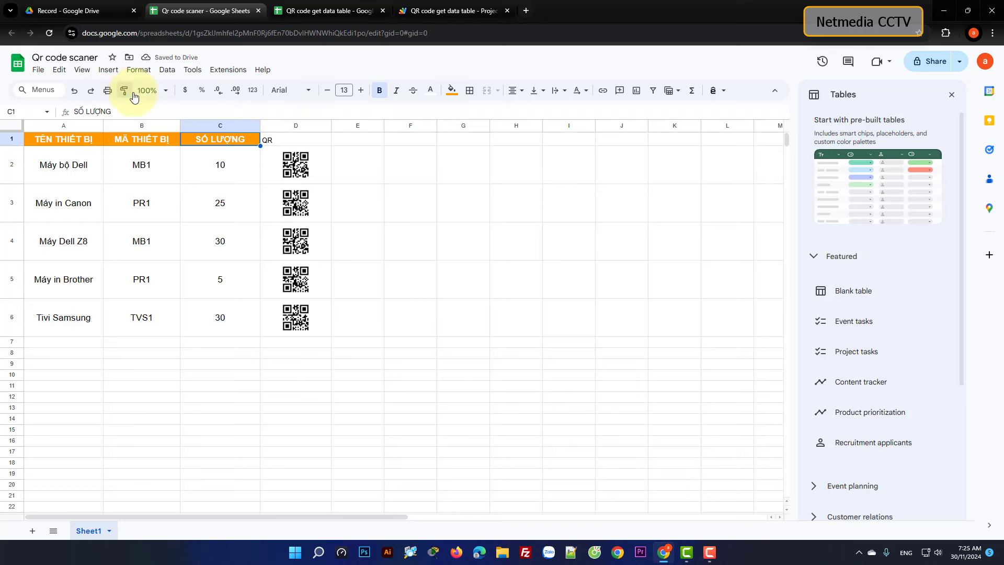
click(272, 140)
text(QR)
click(350, 216)
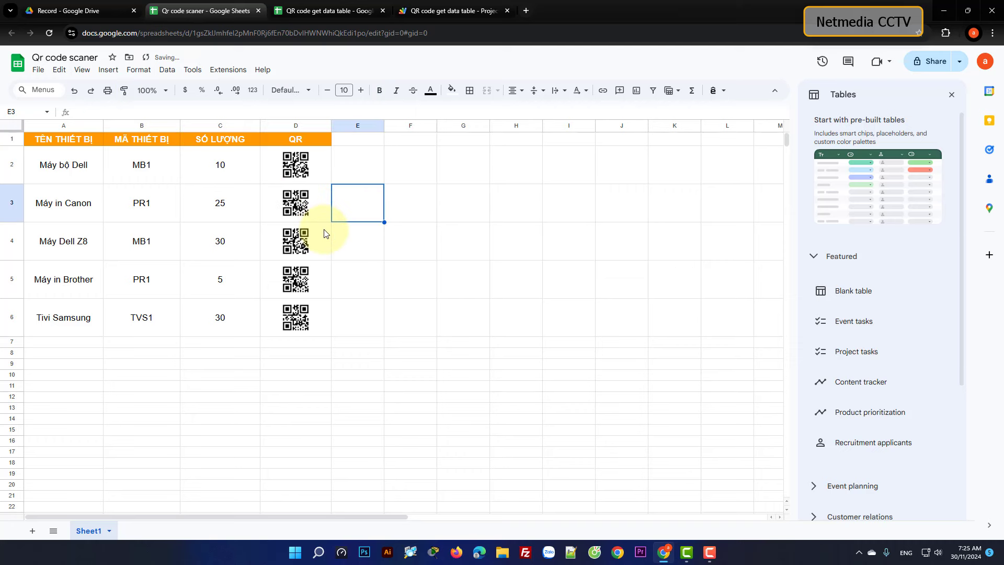
Open Apps Script from Extensions and rename the untitled project to 'Qr code scaner'.
click(227, 70)
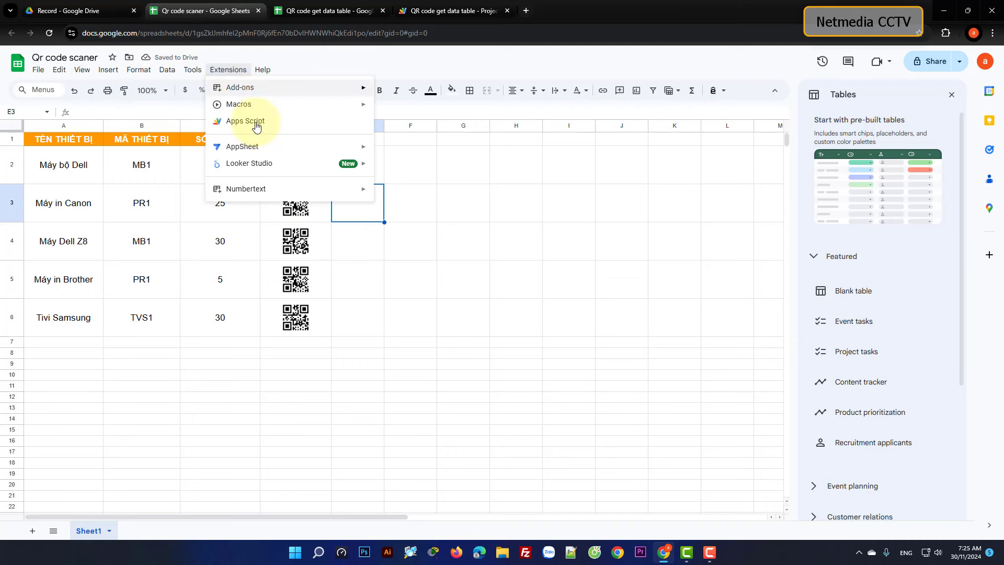
click(243, 120)
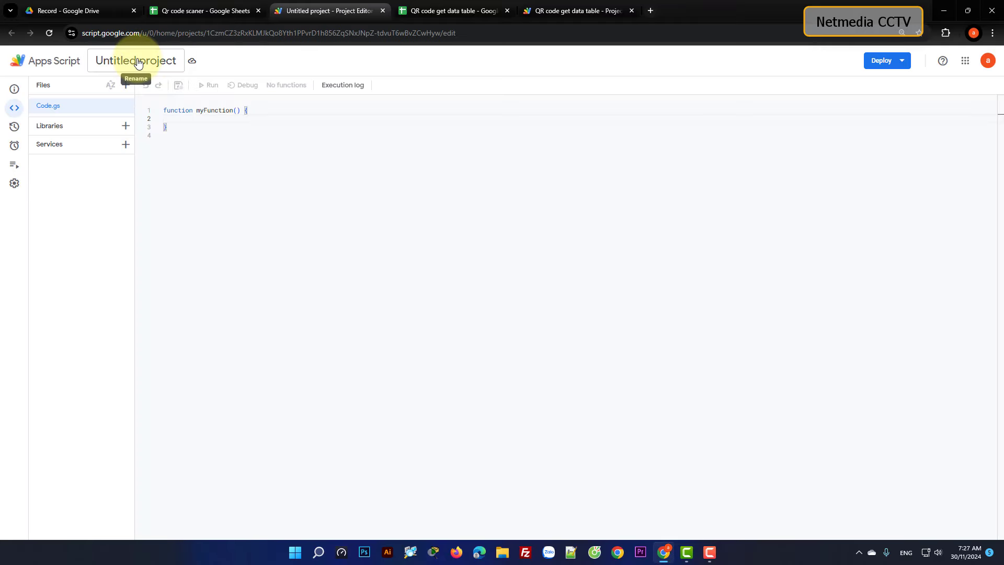
click(138, 64)
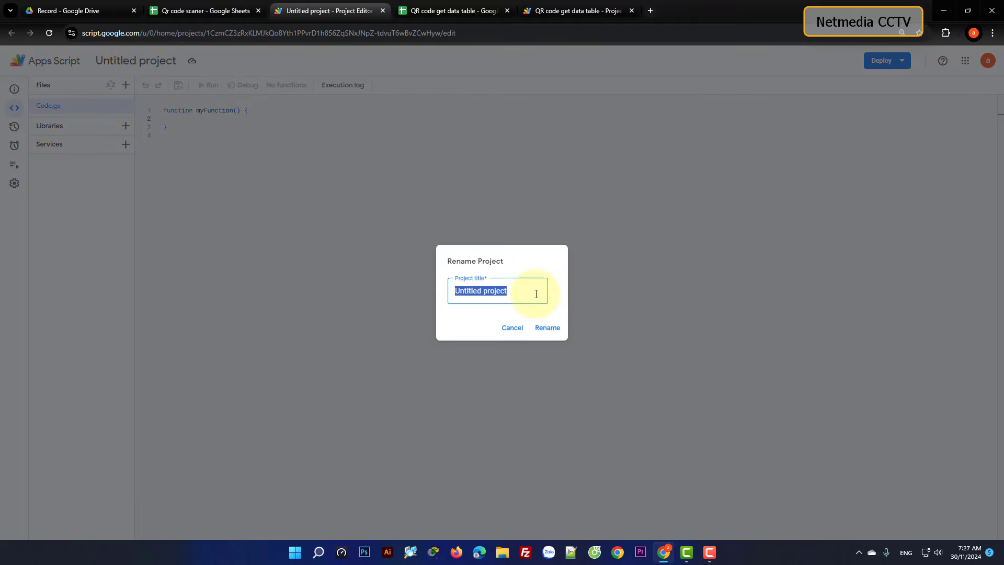
text(Qr code scaner)
click(548, 327)
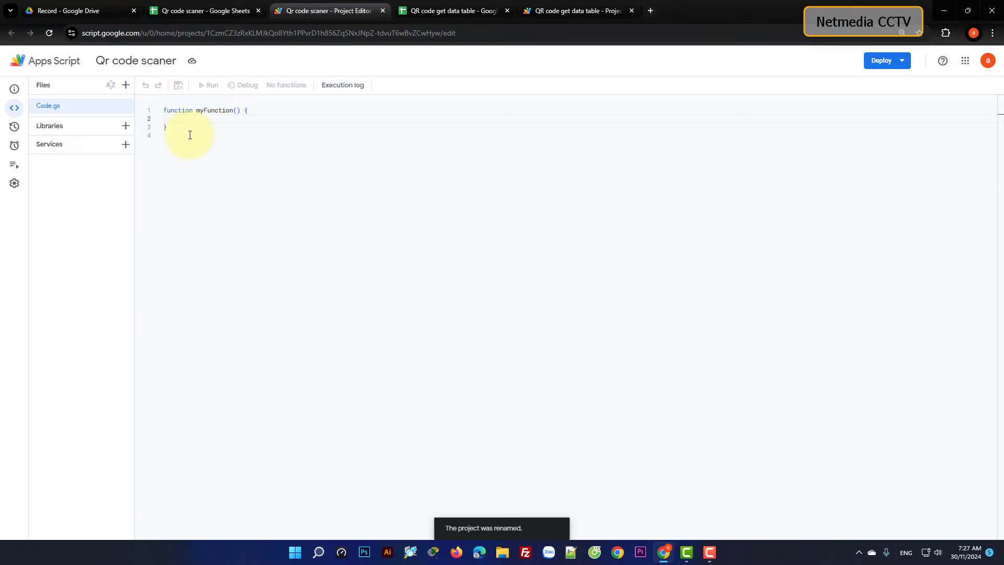
Replace the starter myFunction in Code.gs with the doGet and getDataByQRCode code.
drag(190, 135, 146, 104)
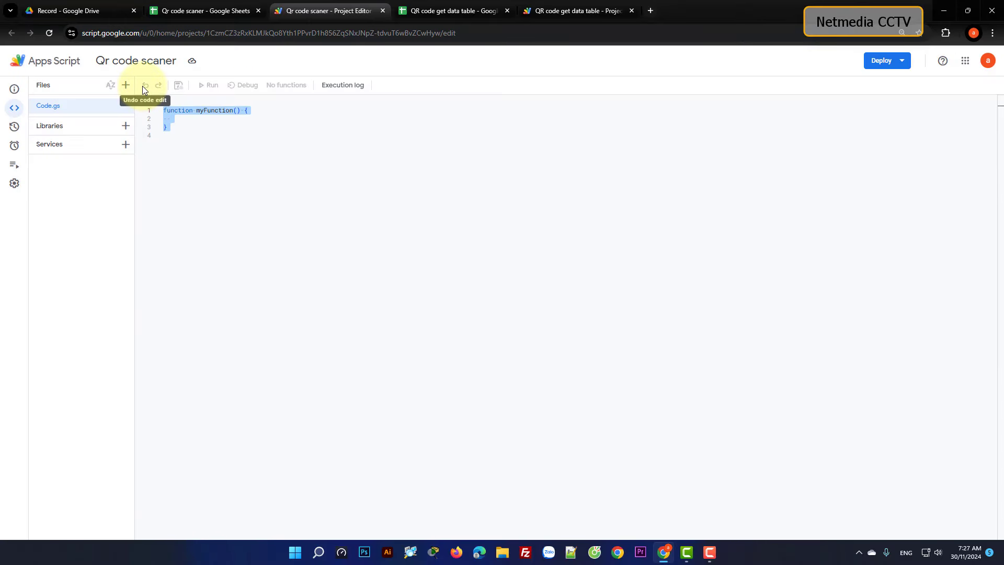
key(BackSpace)
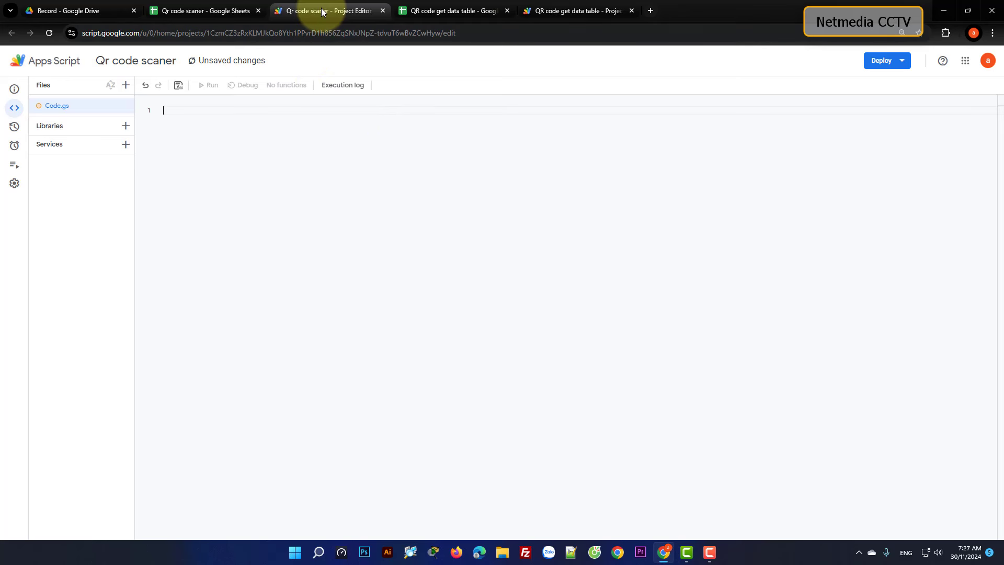
right_click(175, 111)
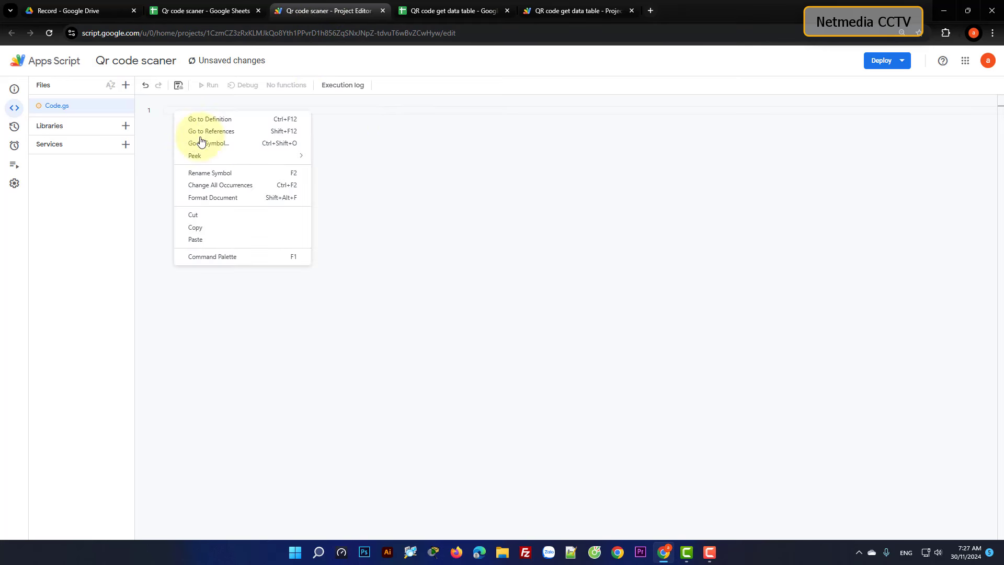
click(209, 239)
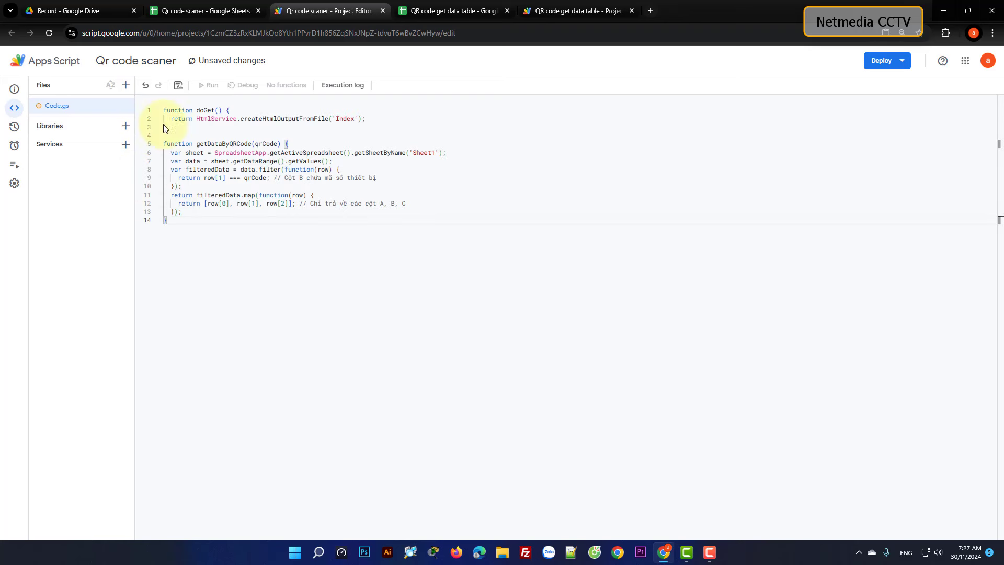
Copy the word 'Index' from line 2 of the code.
drag(335, 118, 355, 119)
right_click(355, 119)
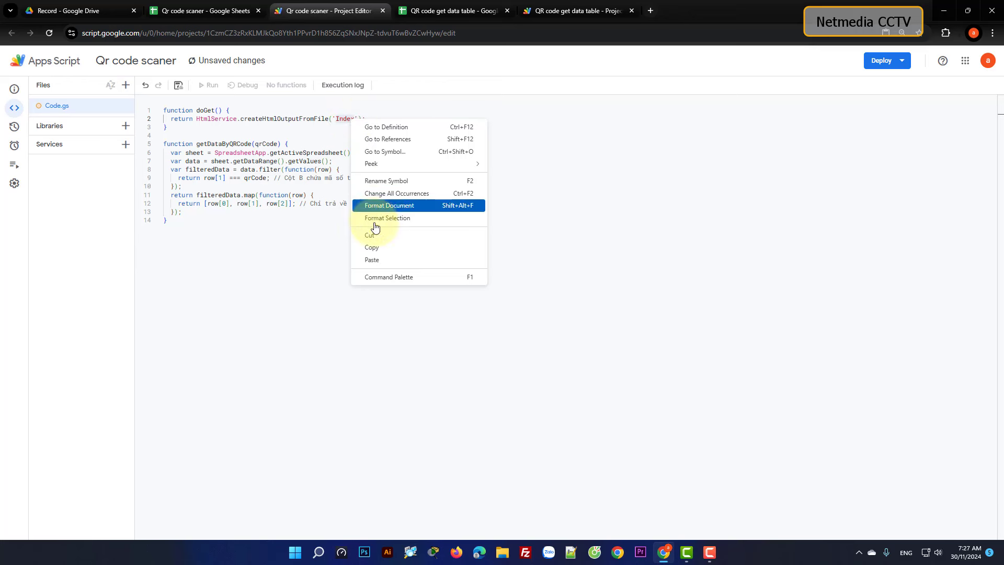
click(378, 250)
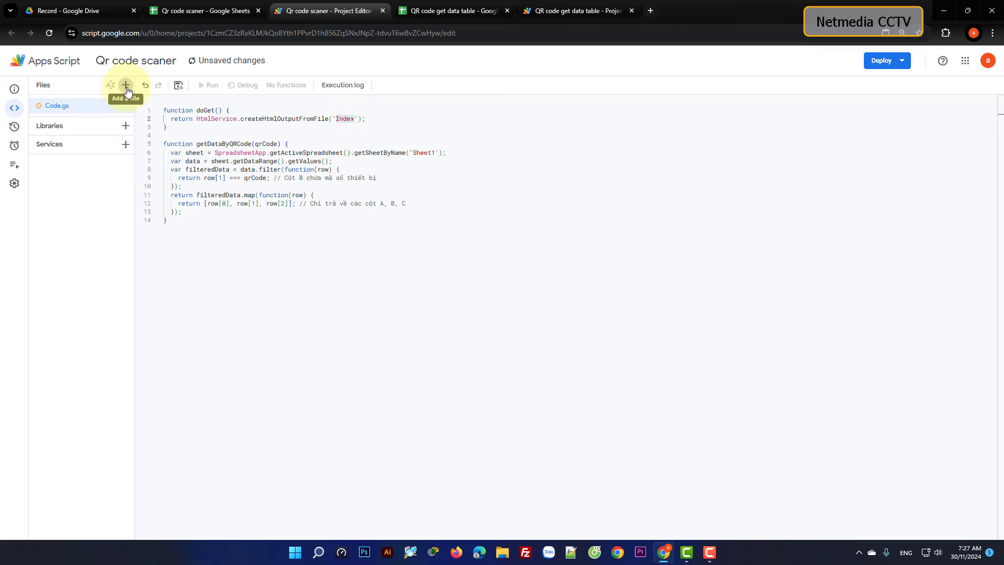
Add a new HTML file named Index.
click(126, 84)
click(137, 130)
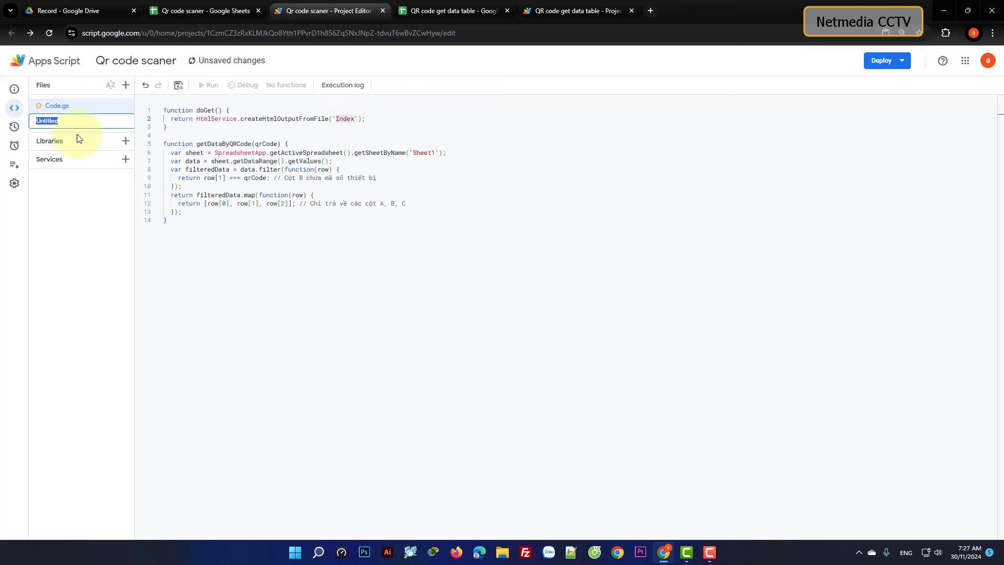
right_click(46, 122)
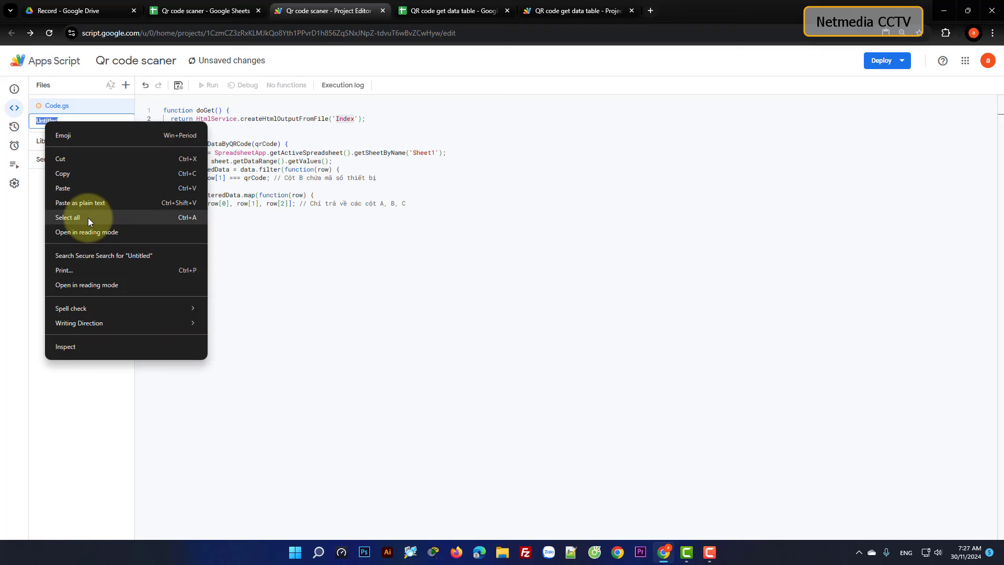
click(72, 189)
key(Return)
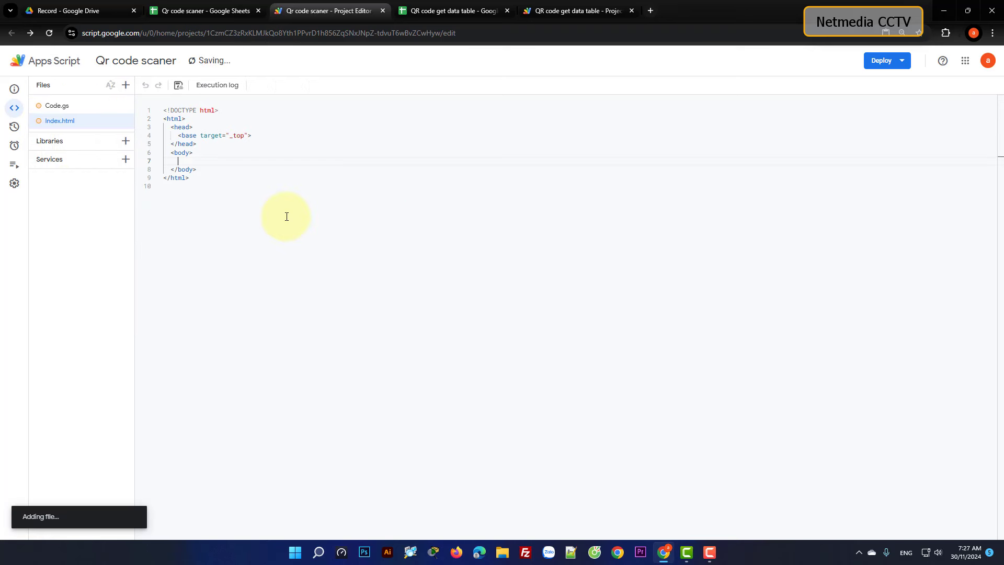
Replace the Index.html template with the QR scanner page code and save the project.
drag(248, 198, 168, 96)
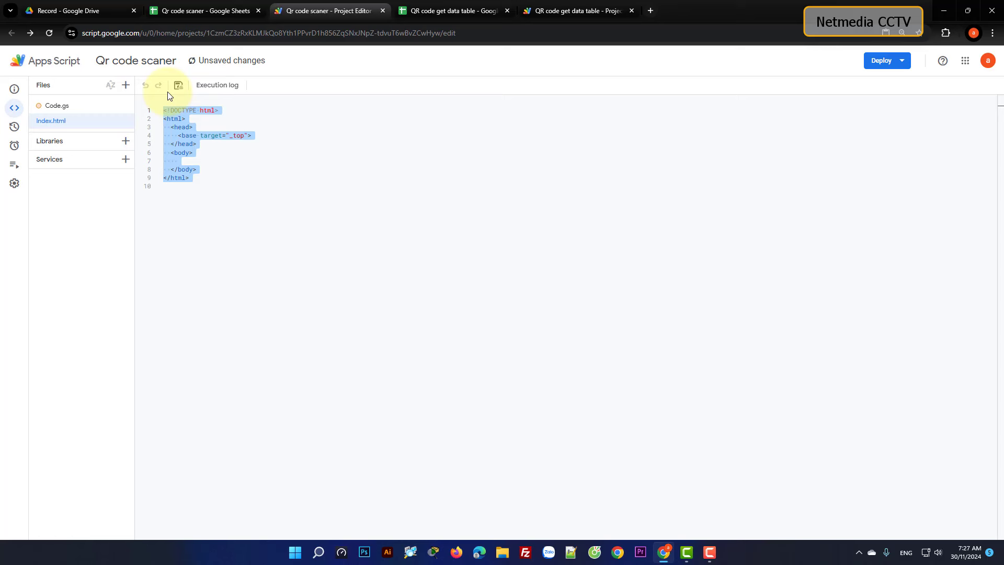
key(Delete)
right_click(167, 96)
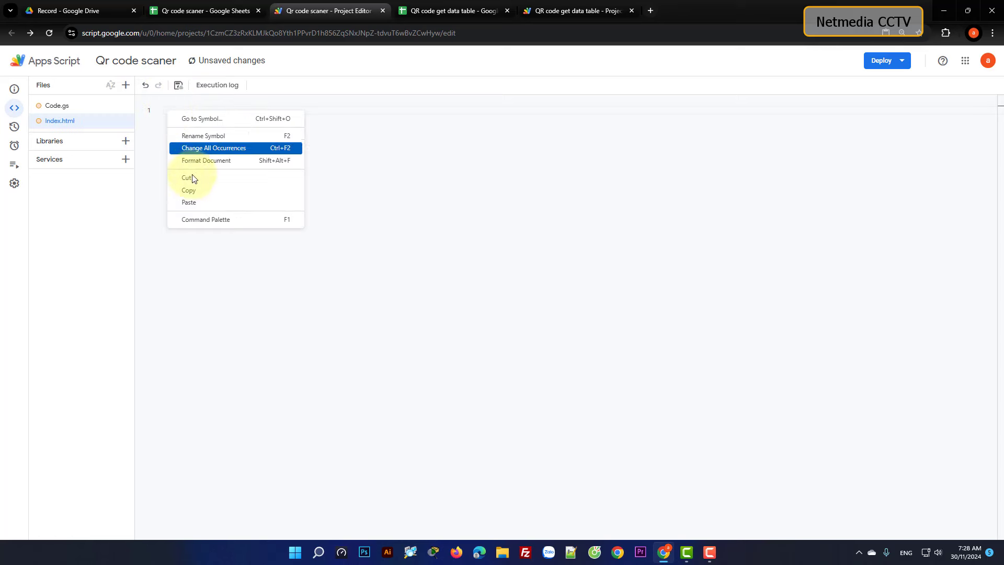
click(200, 208)
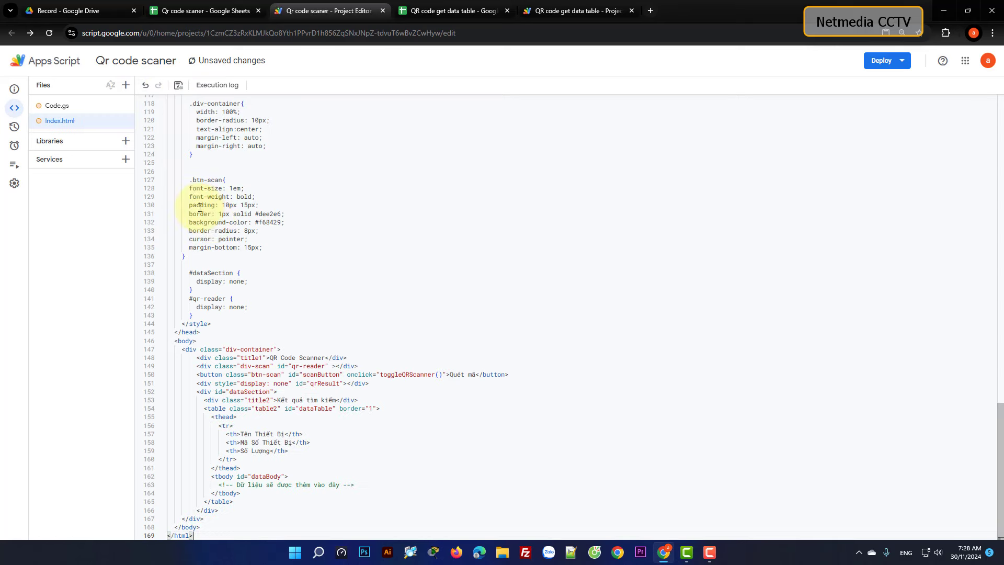
click(178, 85)
Deploy a new Web app deployment described VER 1 with access set to Anyone.
click(71, 106)
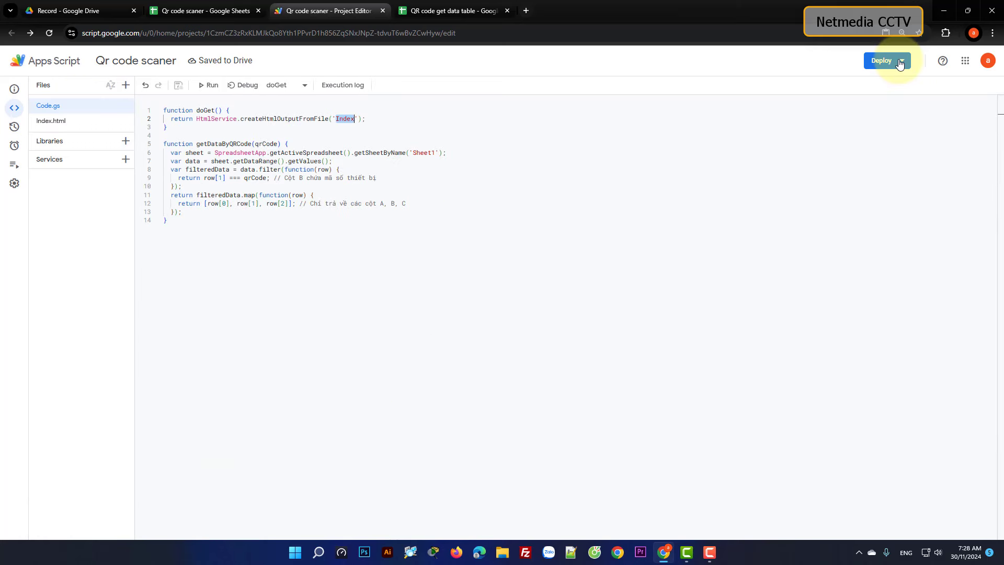
click(889, 60)
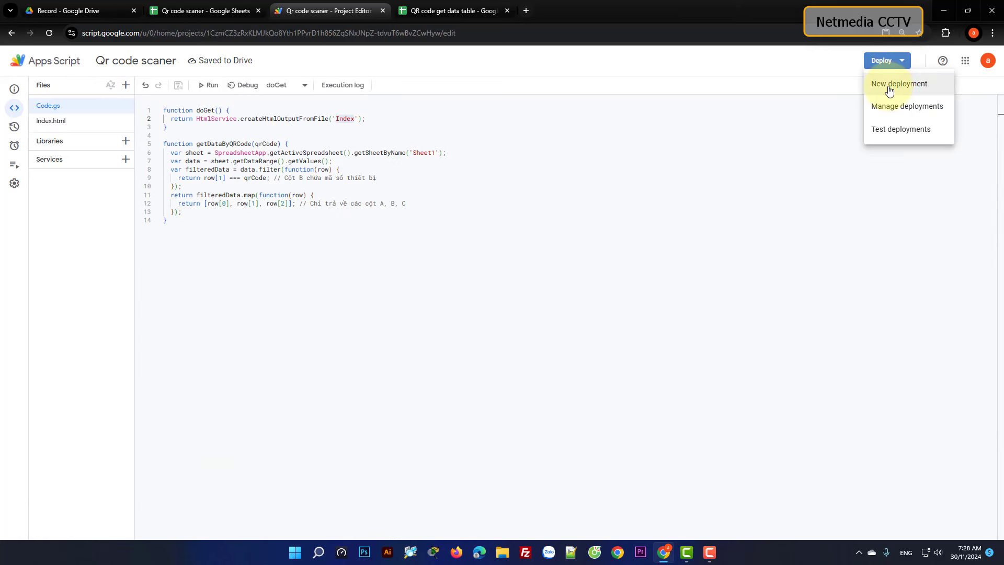
click(888, 88)
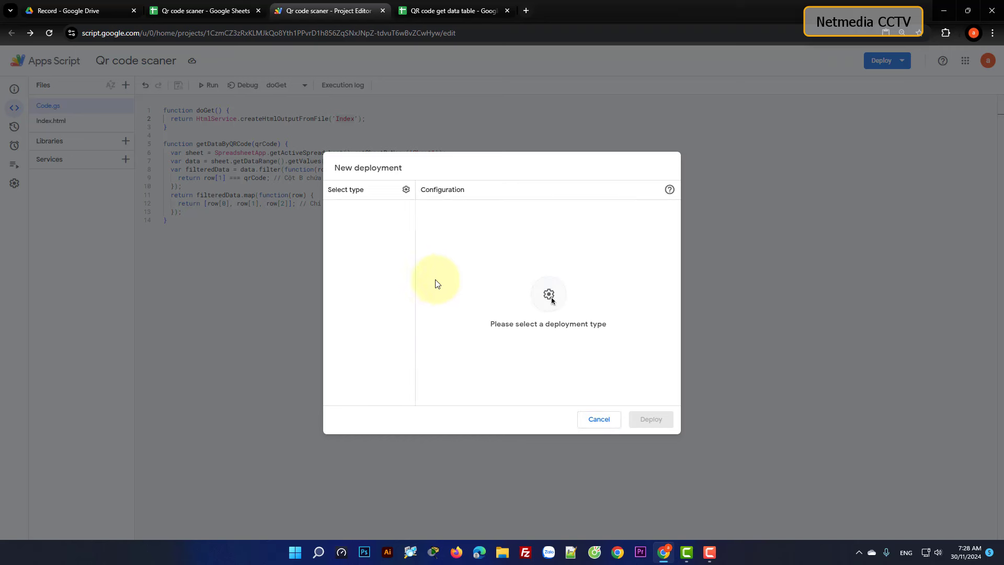
click(406, 189)
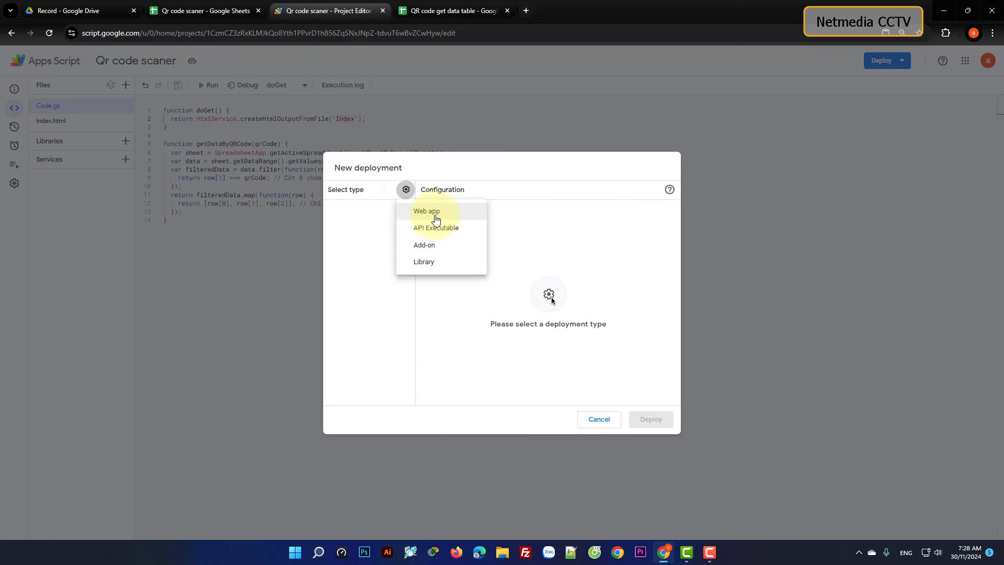
click(434, 211)
click(447, 237)
text(VER 1)
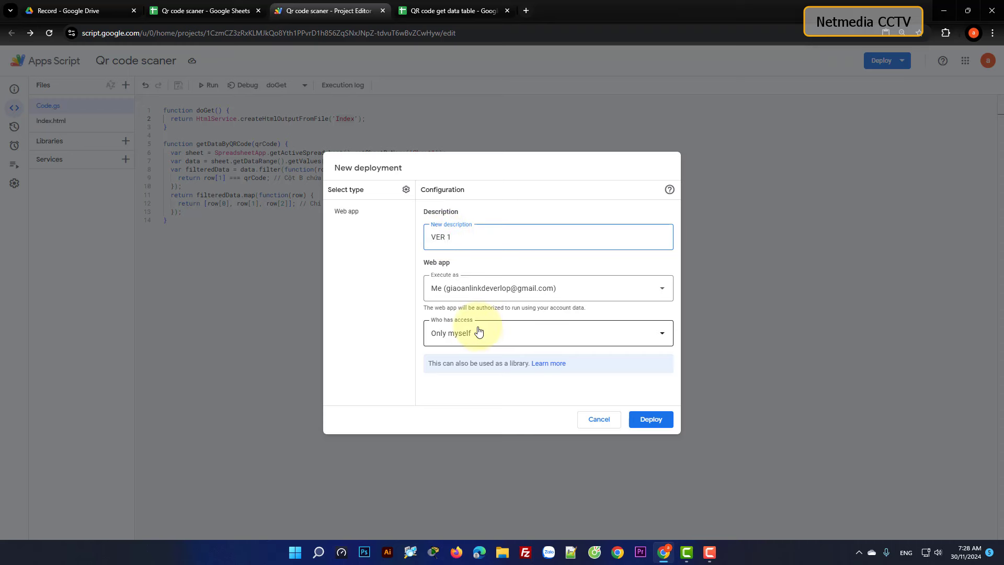
click(477, 332)
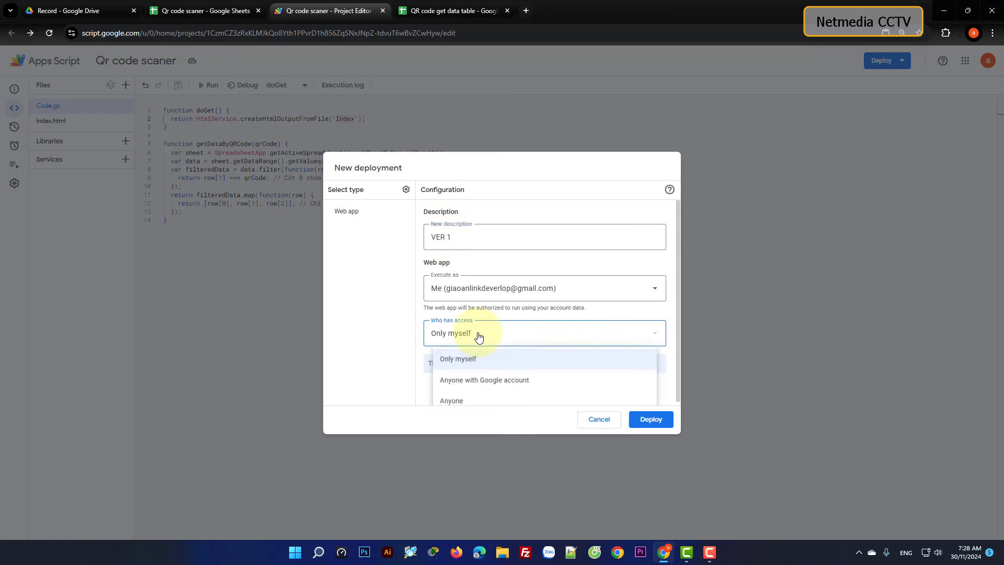
click(455, 399)
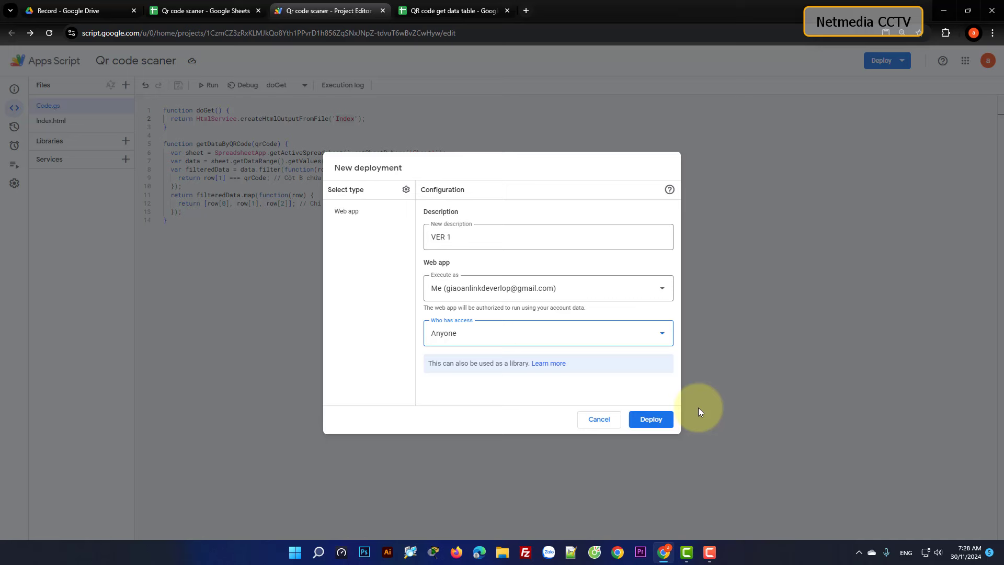
click(651, 418)
Authorize the script's spreadsheet access and copy the web app URL.
click(389, 217)
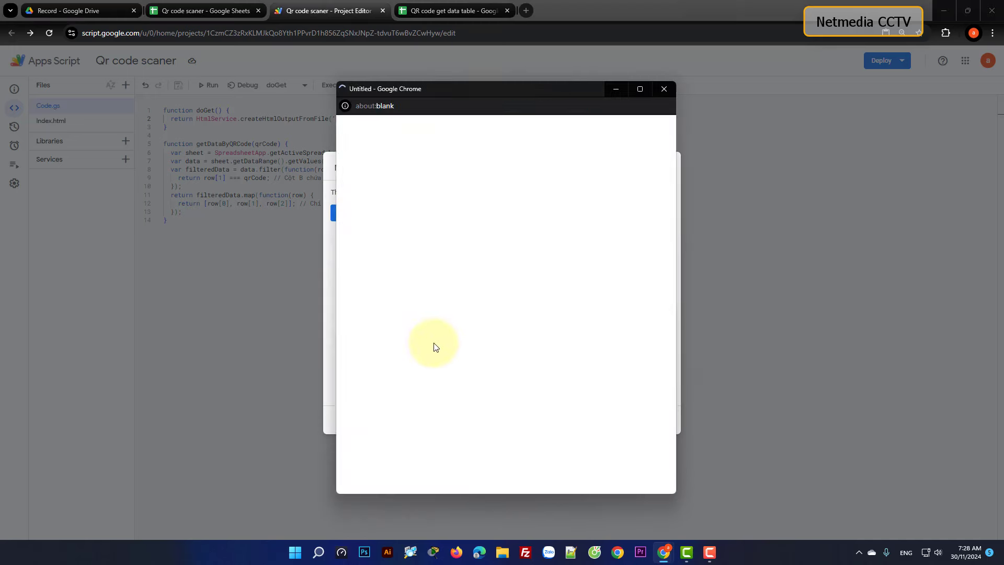
click(364, 310)
click(399, 385)
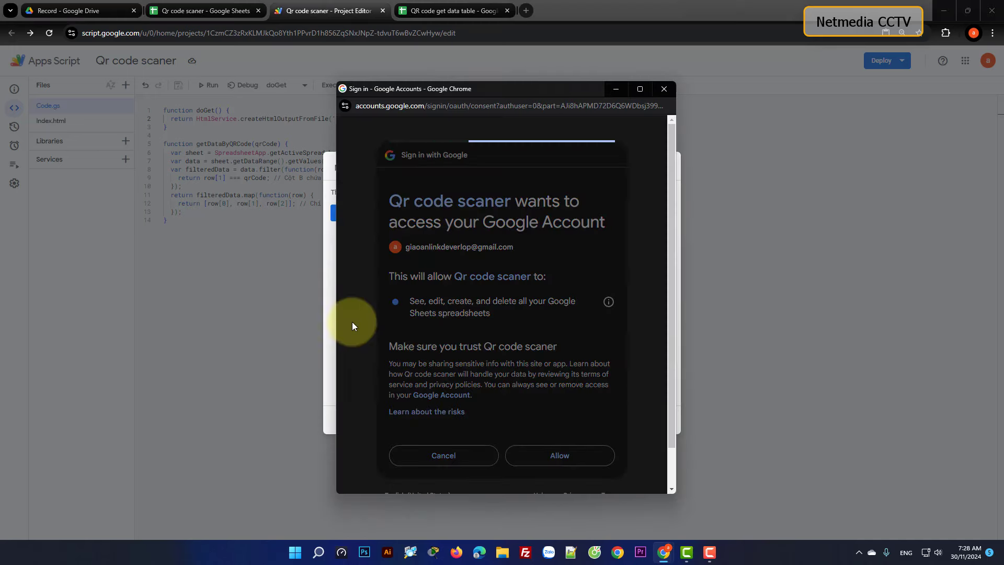
click(573, 515)
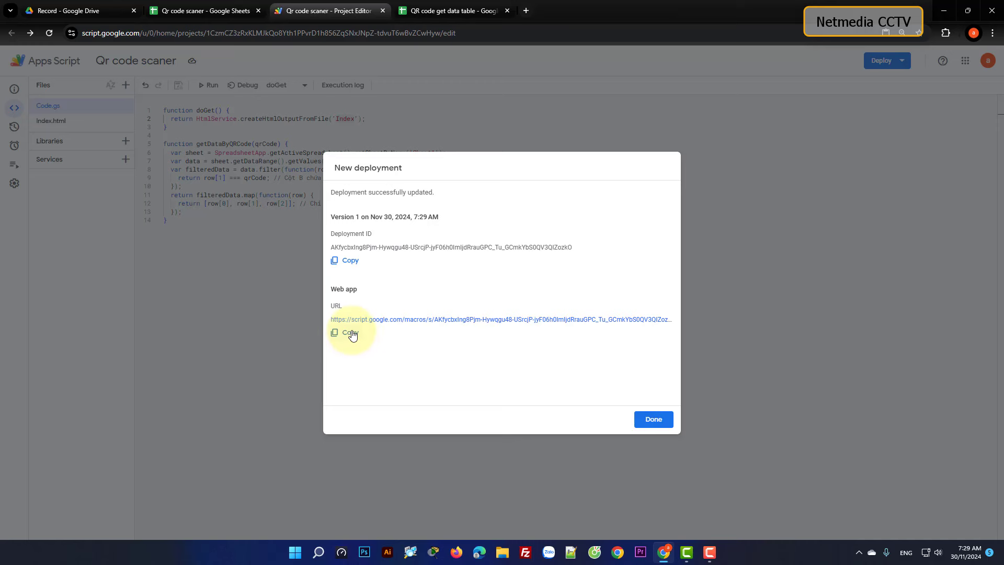
click(350, 333)
click(653, 418)
Load the copied web app URL in a new browser tab and dismiss the notice banner.
click(525, 11)
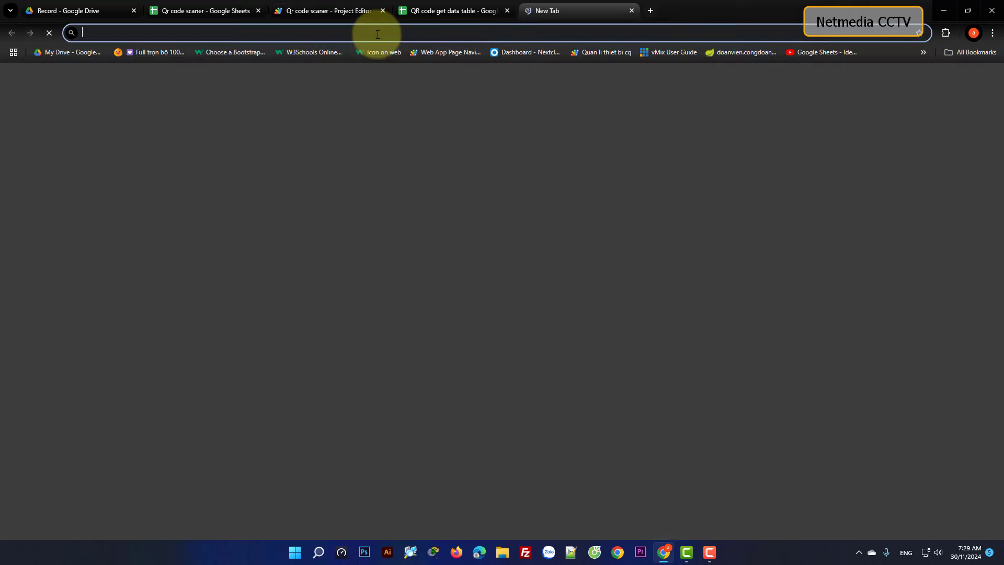
right_click(300, 32)
click(331, 120)
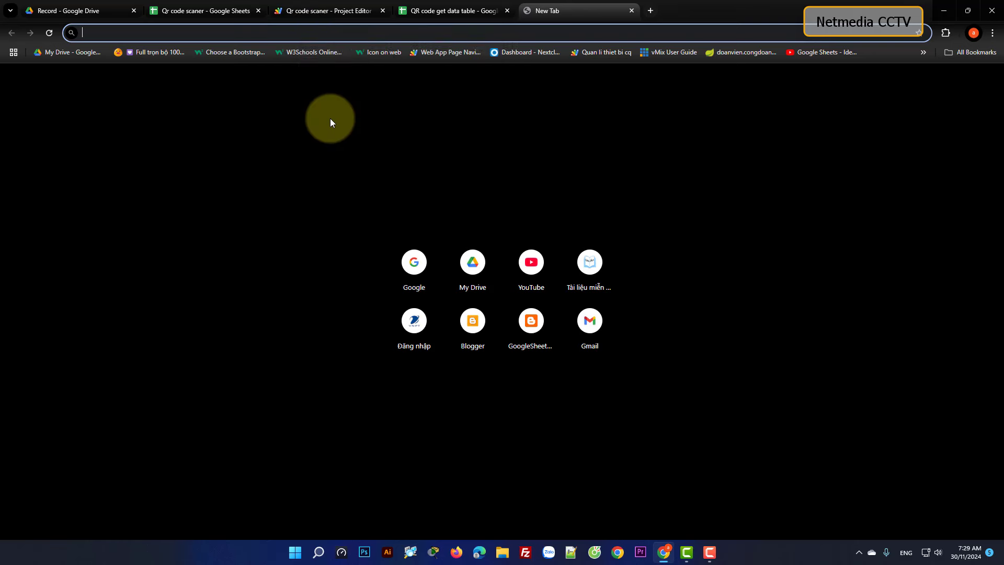
key(Return)
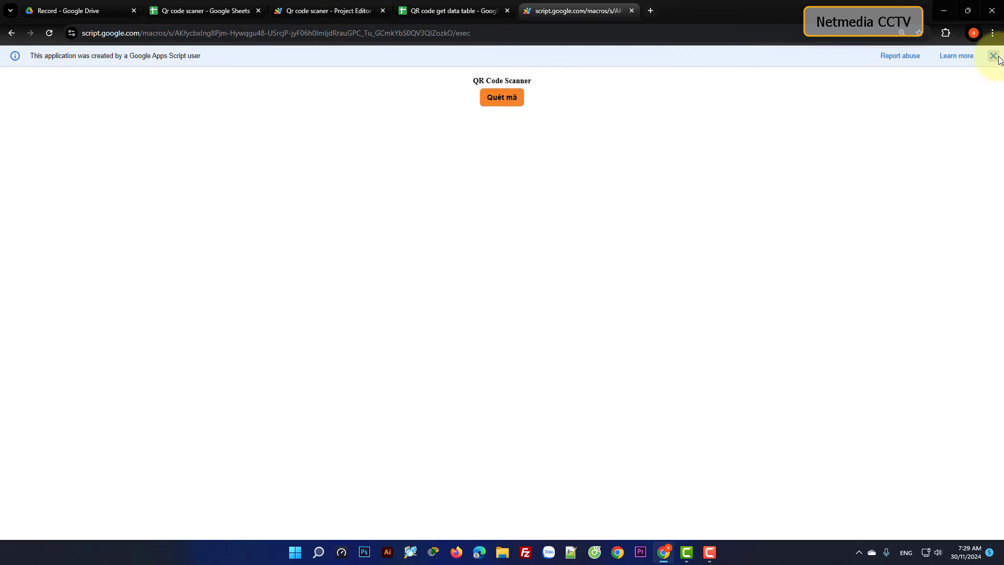
click(993, 55)
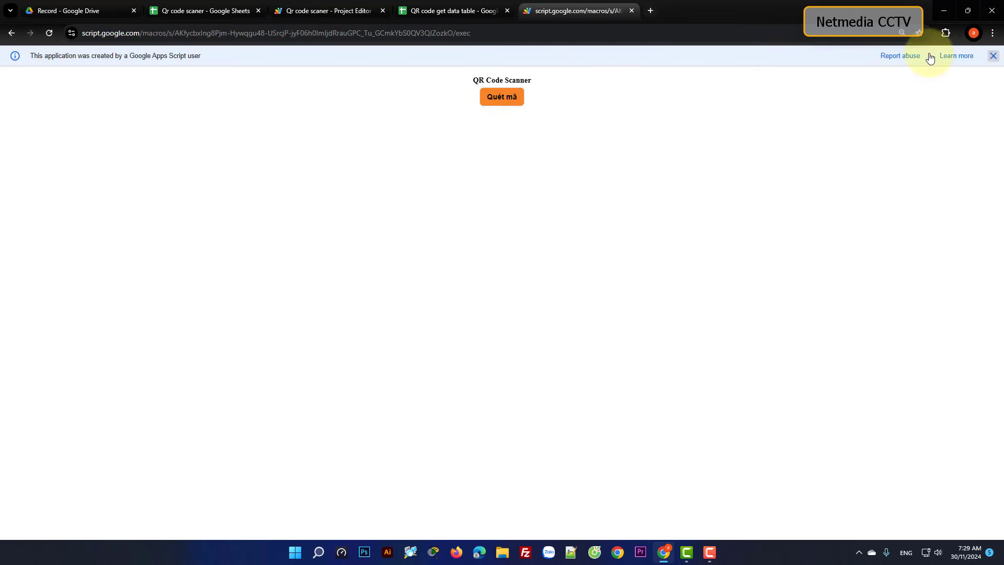
Open and close the Quét mã scan panel, then copy the page address.
click(507, 84)
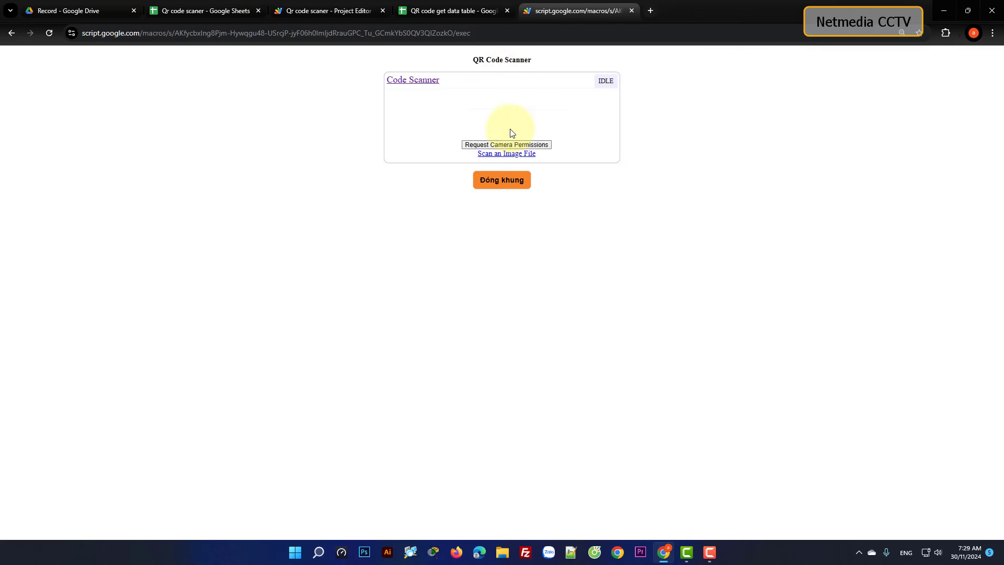
click(500, 186)
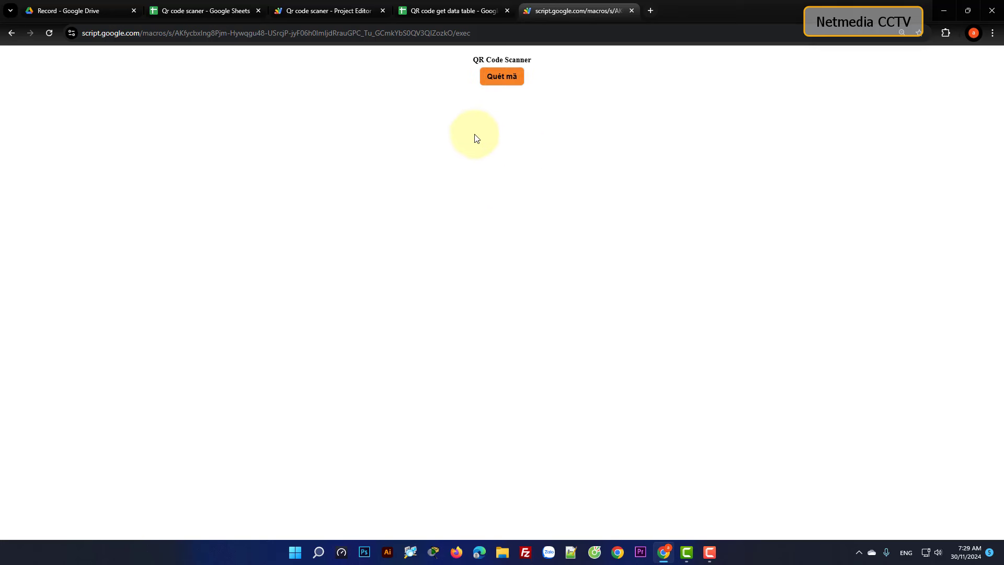
click(465, 33)
right_click(461, 33)
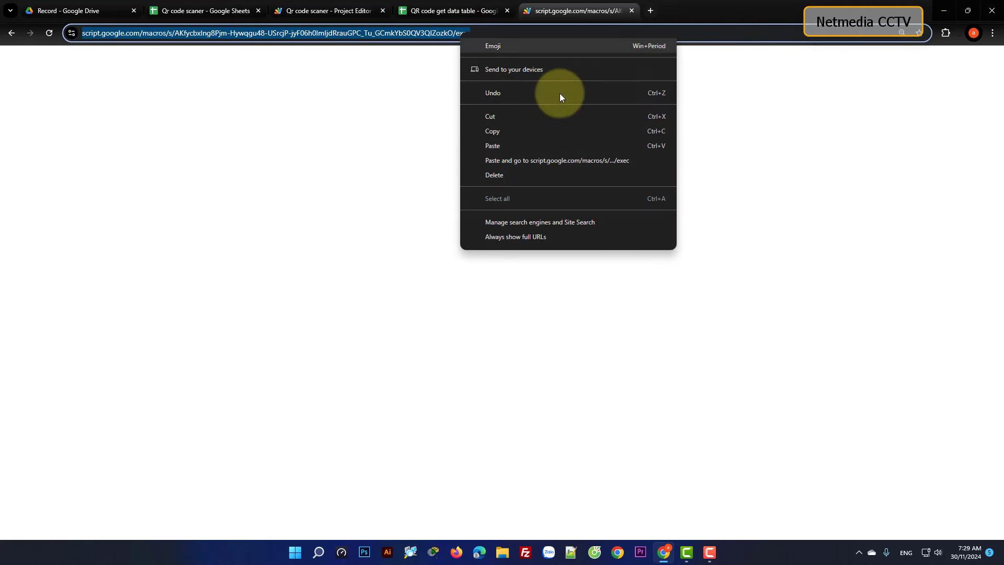
click(492, 133)
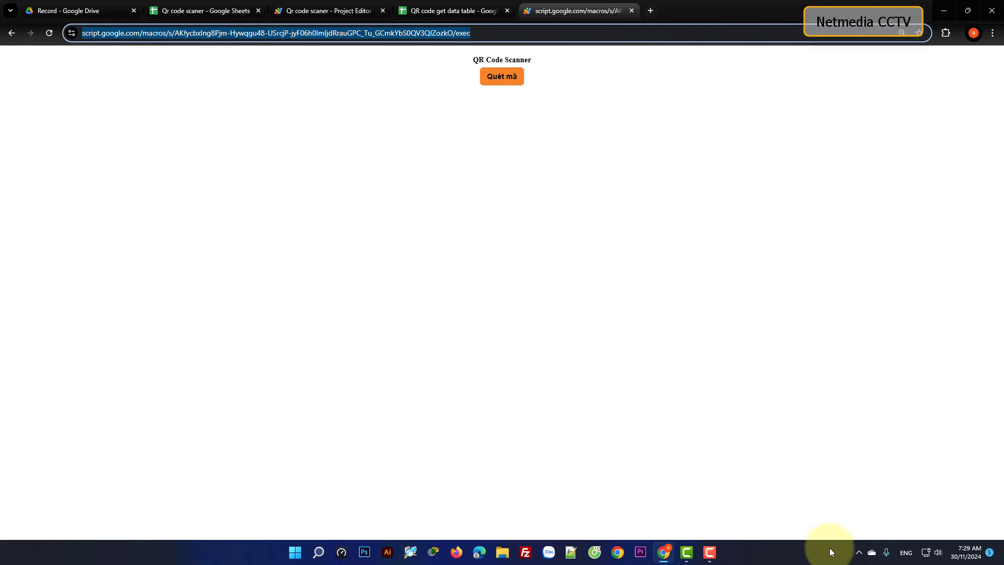
click(860, 554)
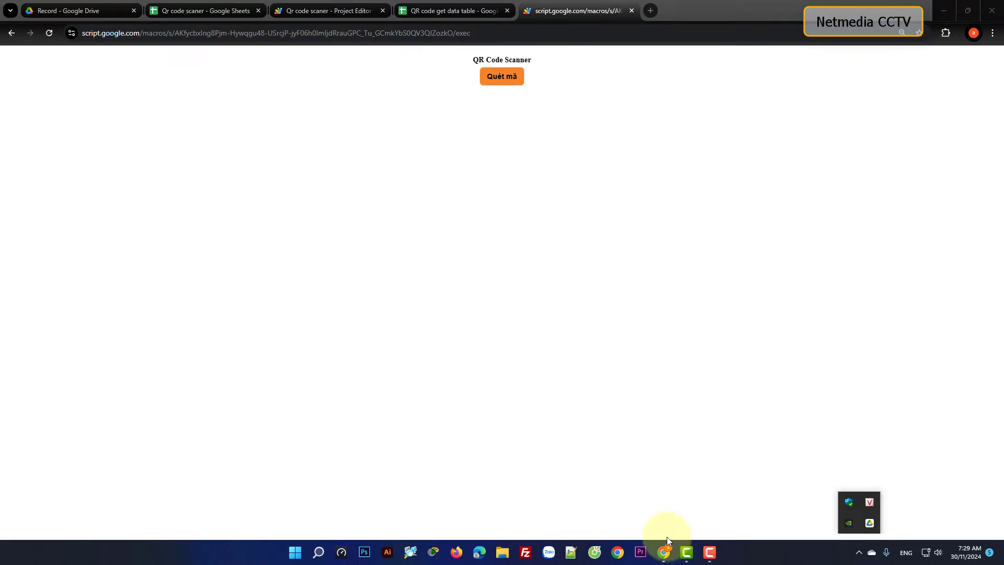
Paste the scanner web app link into the Zalo 'Cloud của tôi' chat and send it.
click(294, 555)
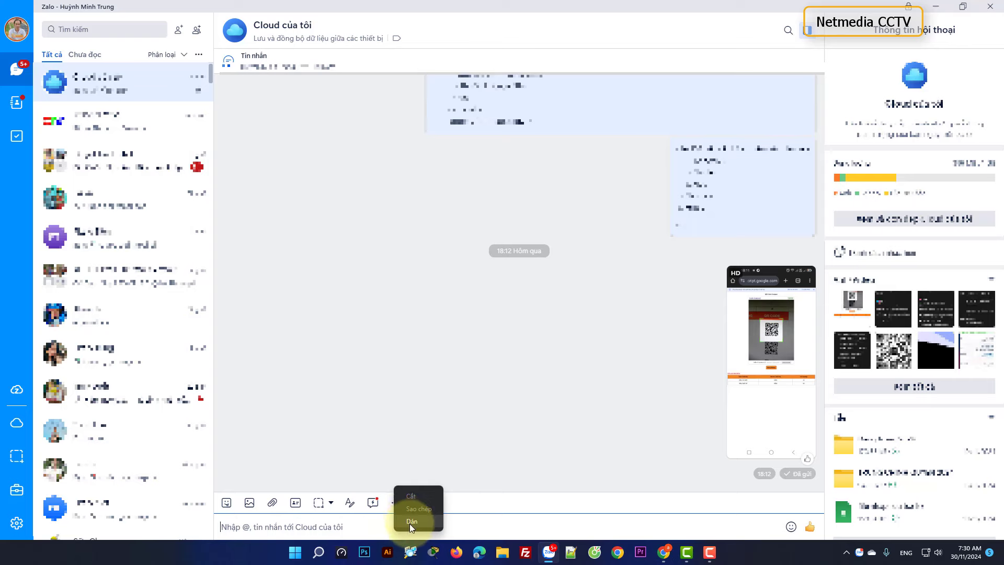
key(ctrl+v)
key(Return)
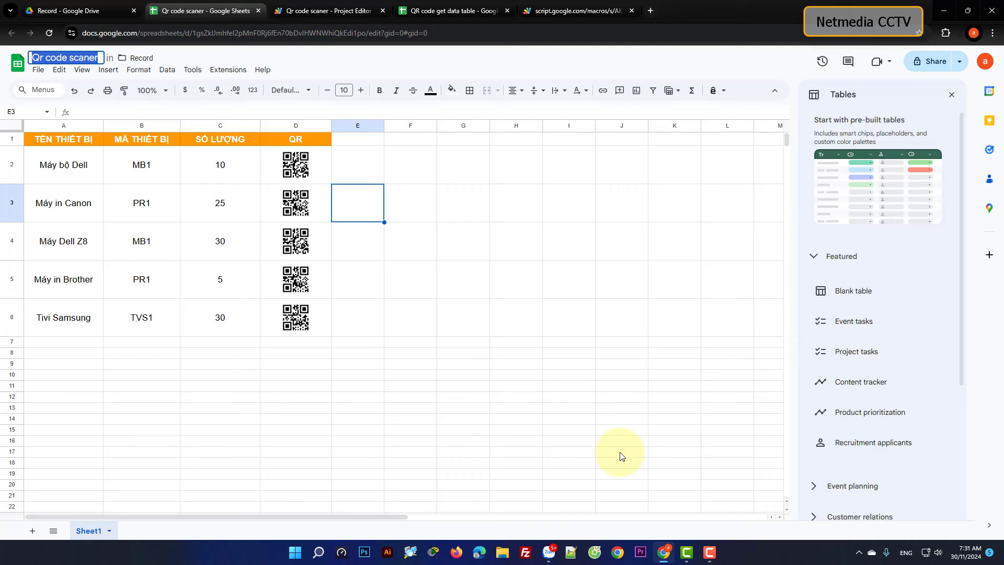
Return to the script.google.com web app tab and open the Quét mã code-scanning panel.
click(569, 14)
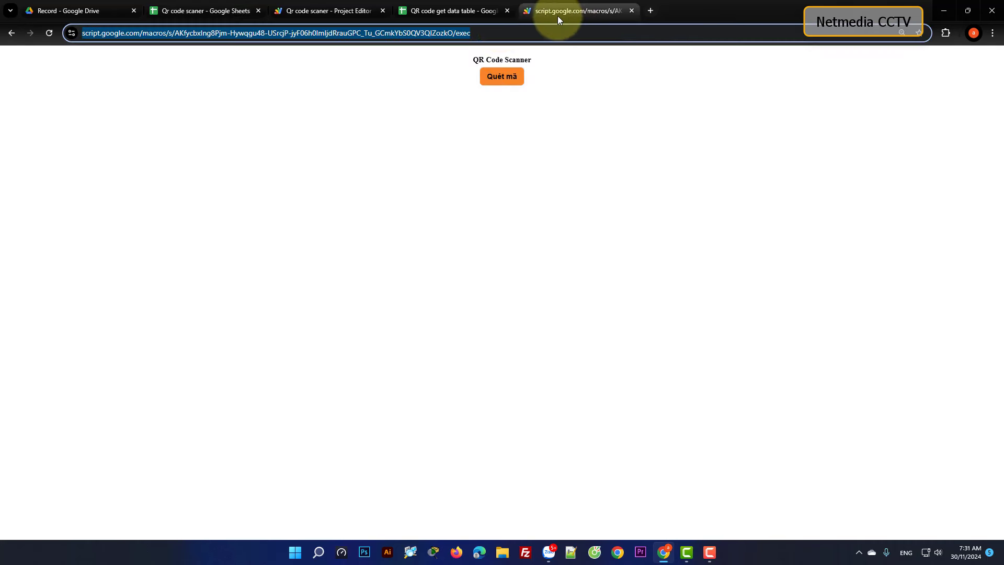
click(499, 77)
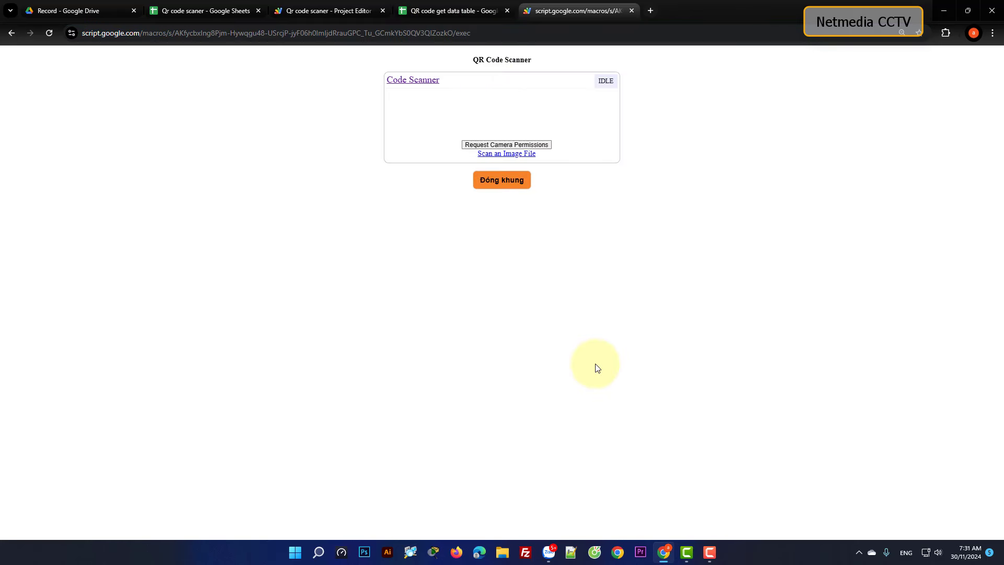